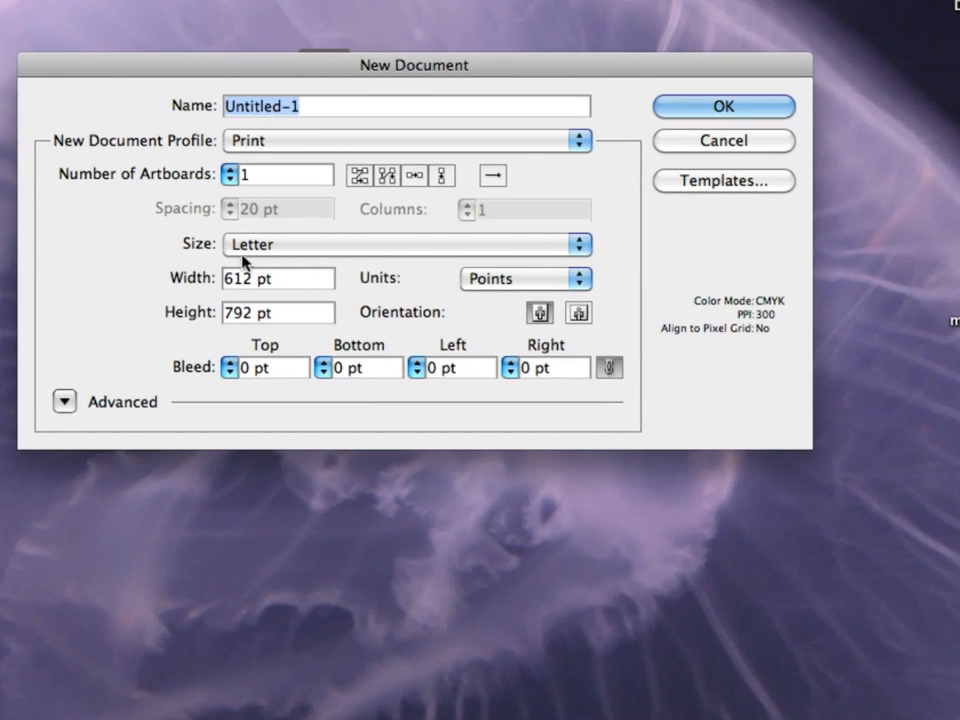
Set the new document's size to Tabloid and its units to inches.
left_click(303, 244)
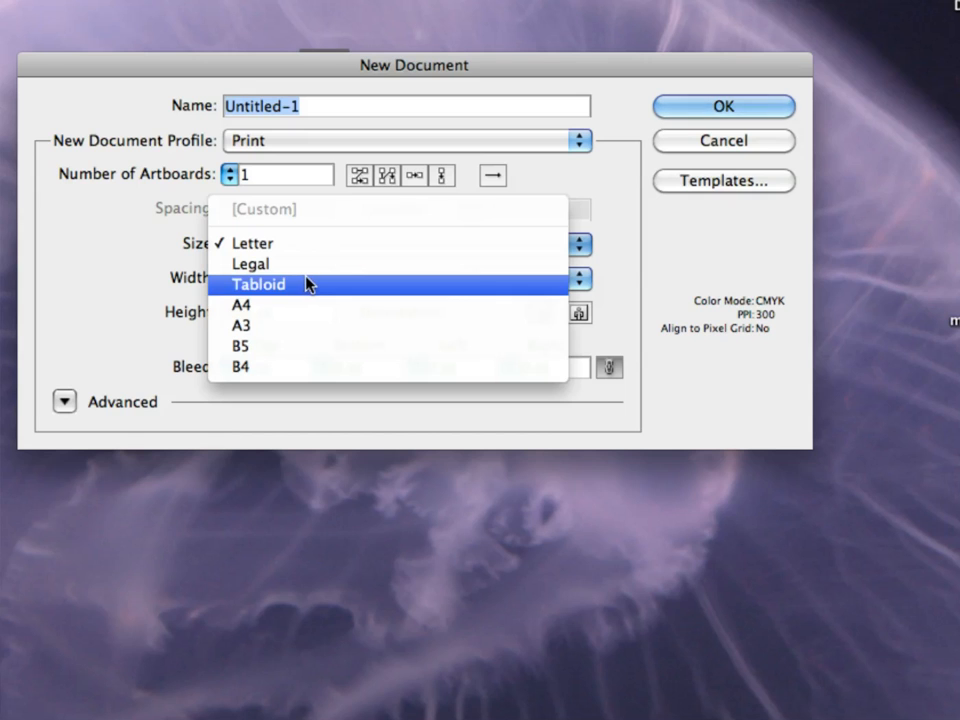
left_click(308, 285)
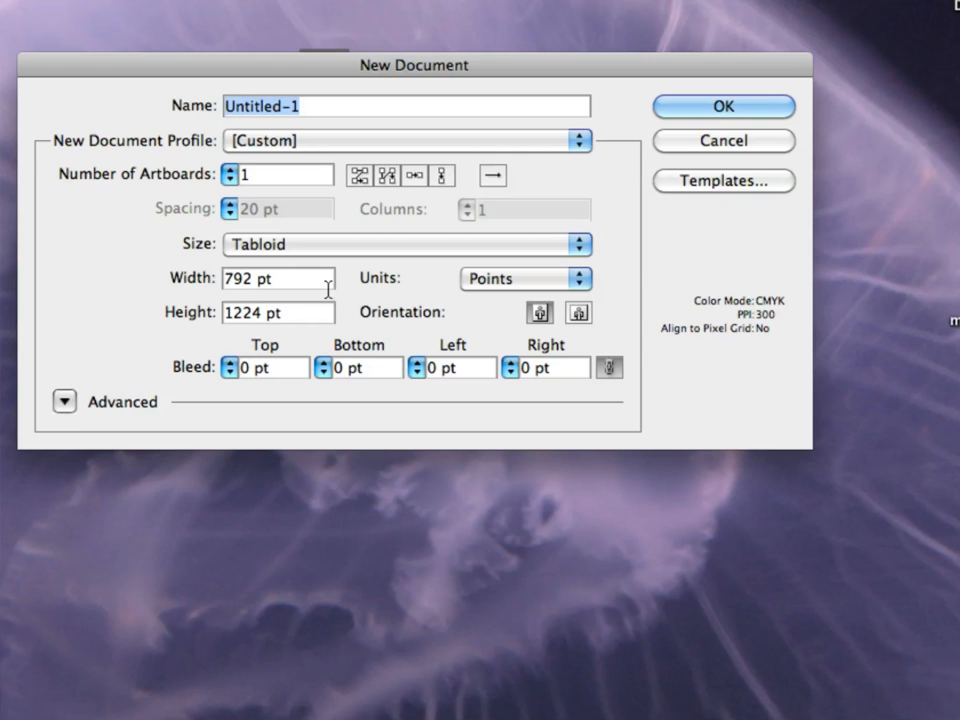
left_click(490, 281)
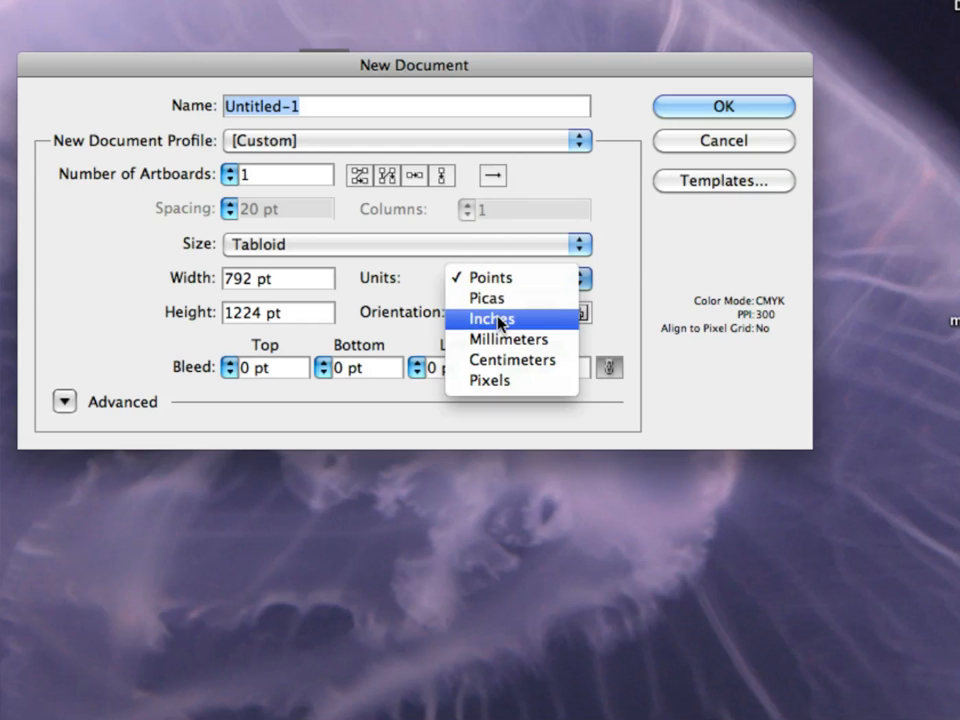
left_click(499, 320)
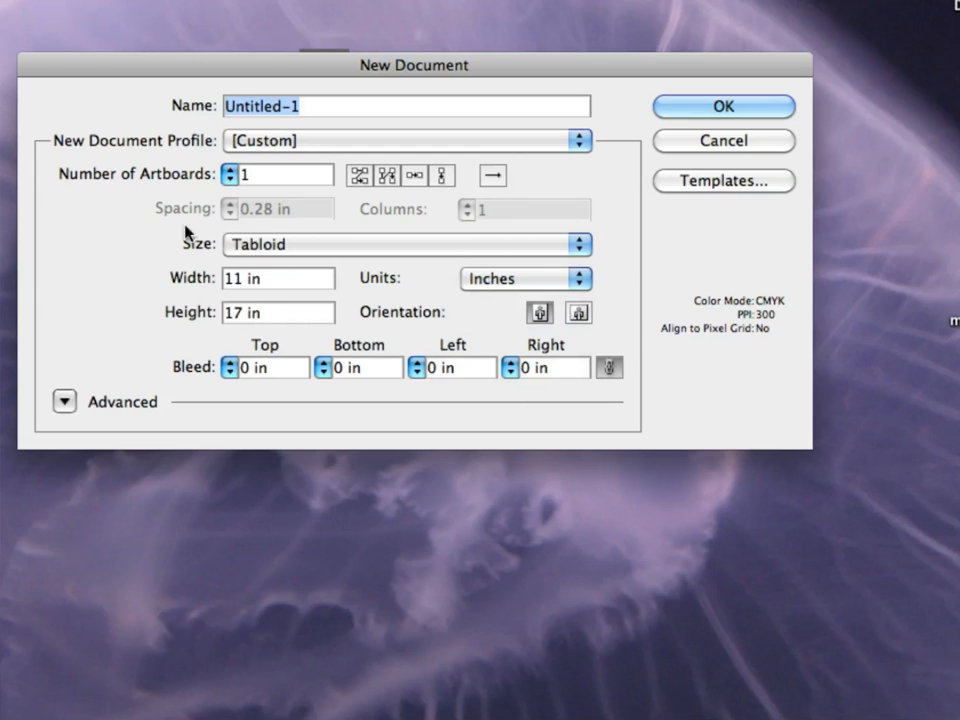
Switch the new document's units to picas, back to inches, and to points to compare the page dimensions.
left_click(484, 280)
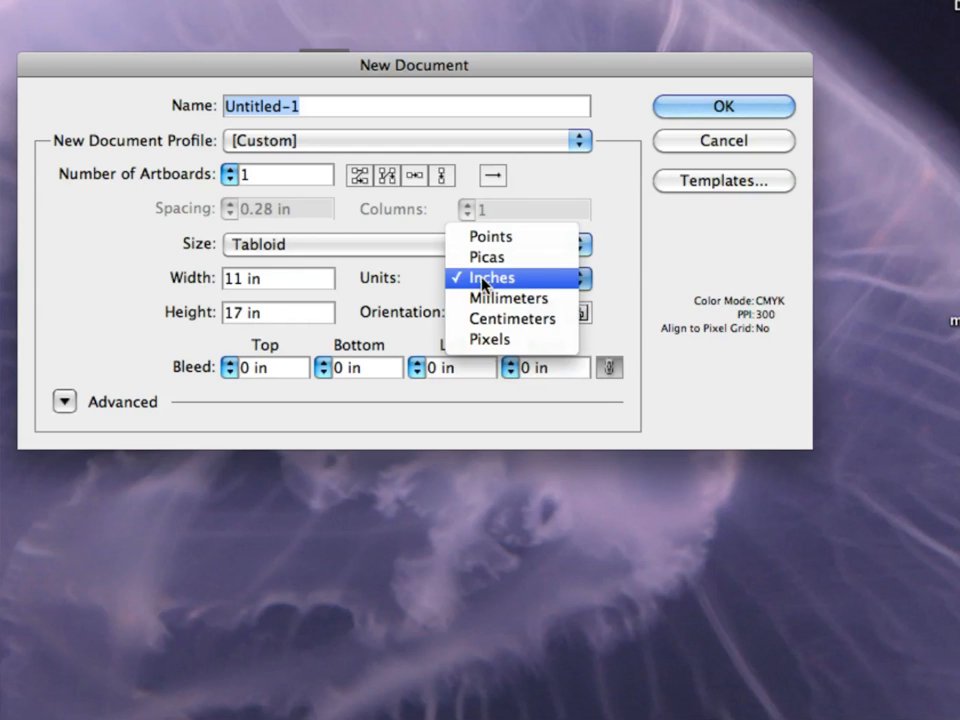
left_click(482, 262)
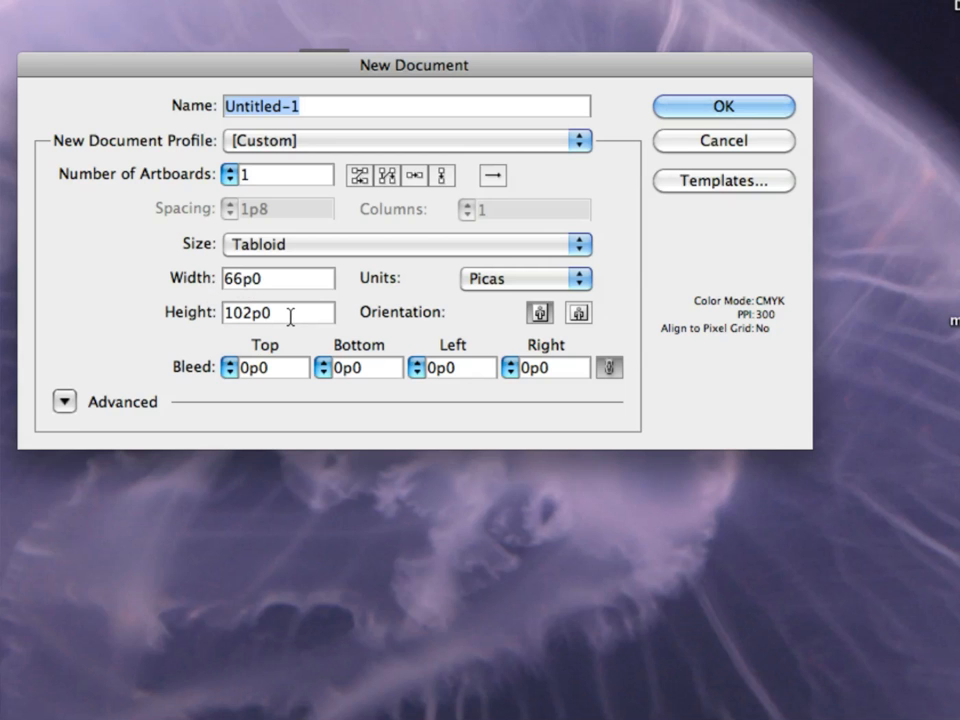
left_click(514, 276)
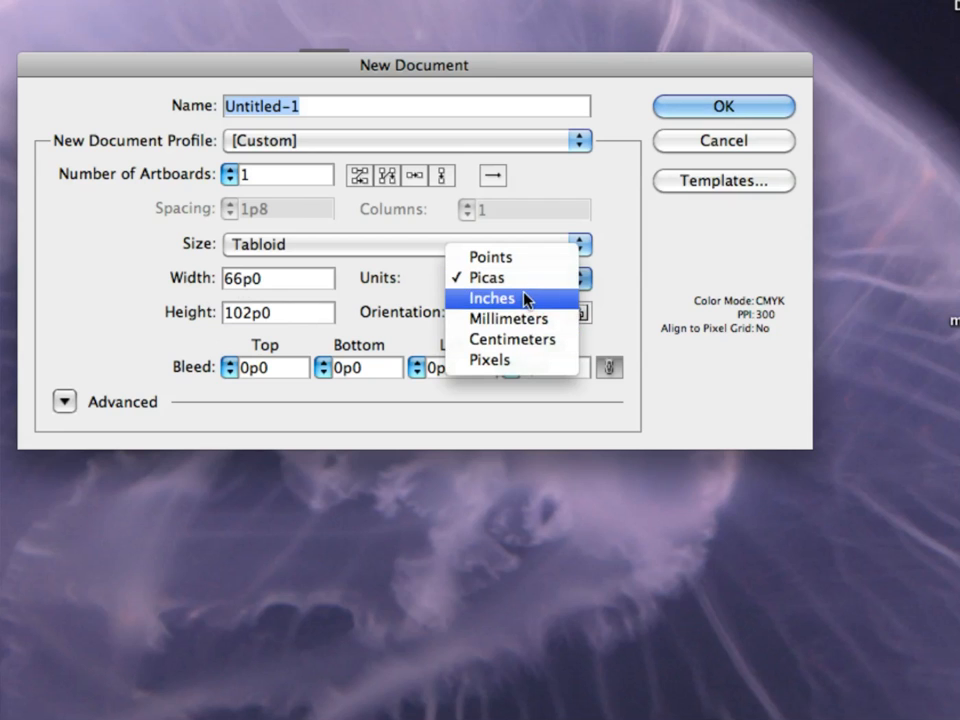
left_click(525, 298)
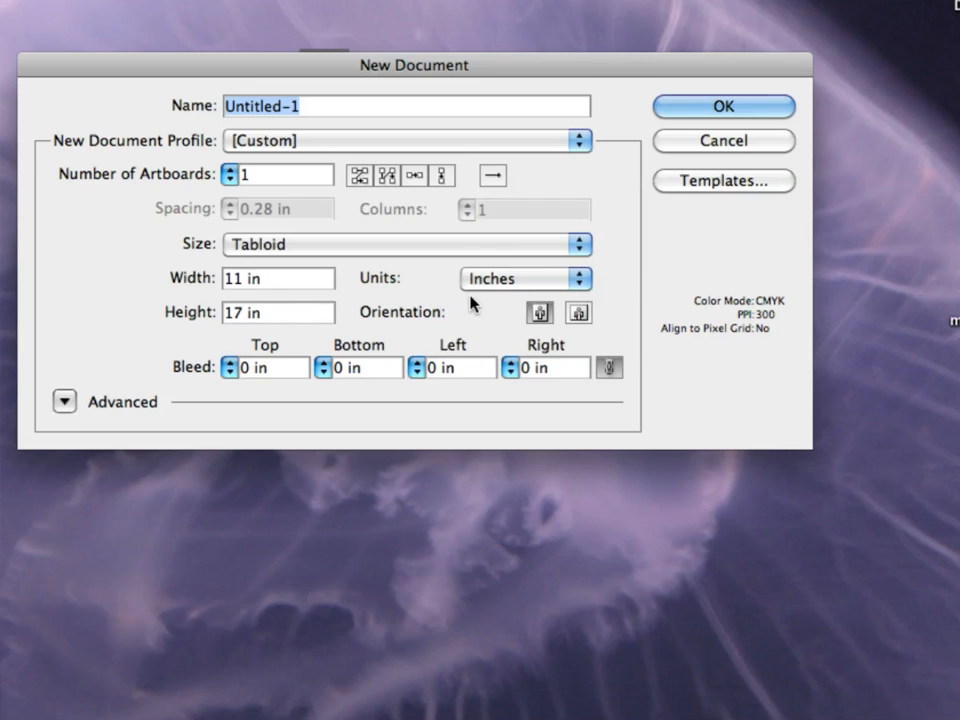
left_click(588, 277)
left_click(525, 243)
Set the units to inches and create the Tabloid document.
left_click(512, 281)
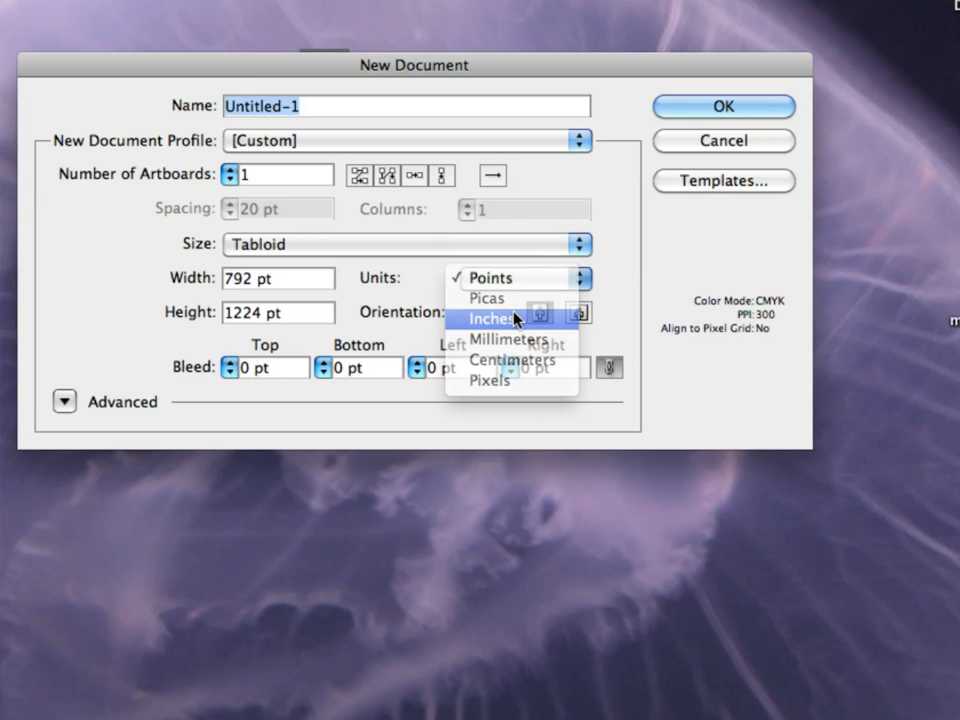
left_click(519, 317)
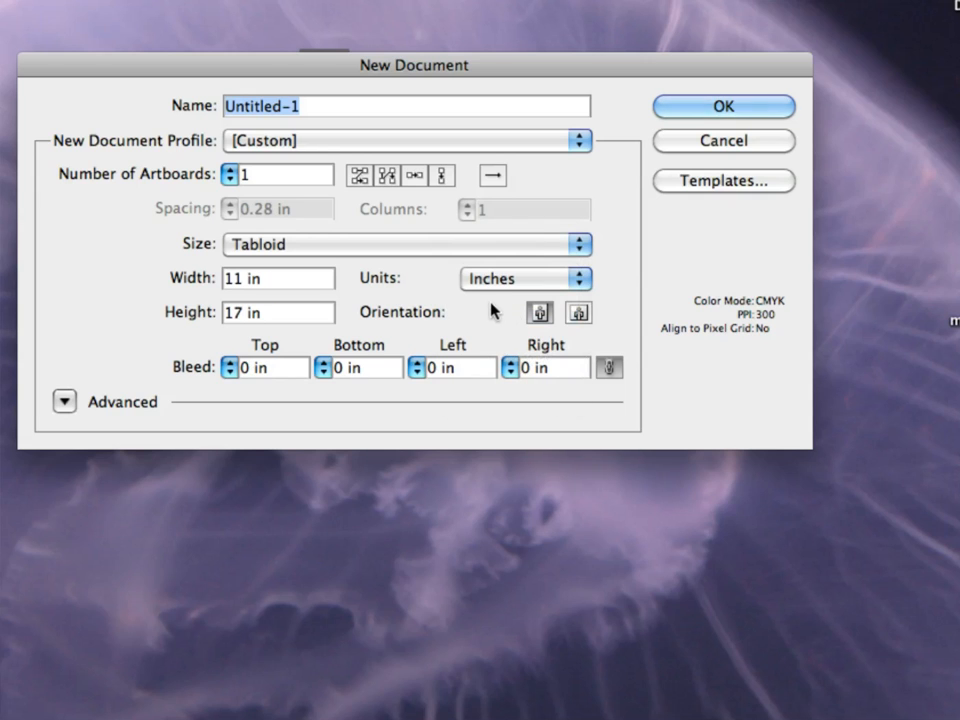
left_click(709, 107)
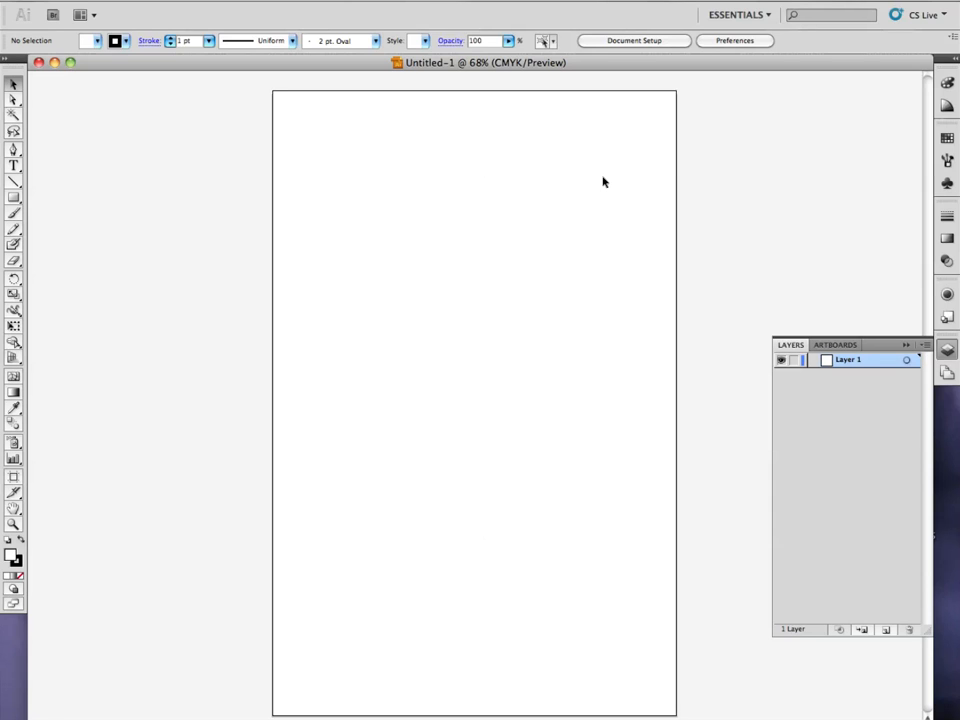
Choose the Rectangle tool and set the fill colour to black.
left_click(14, 203)
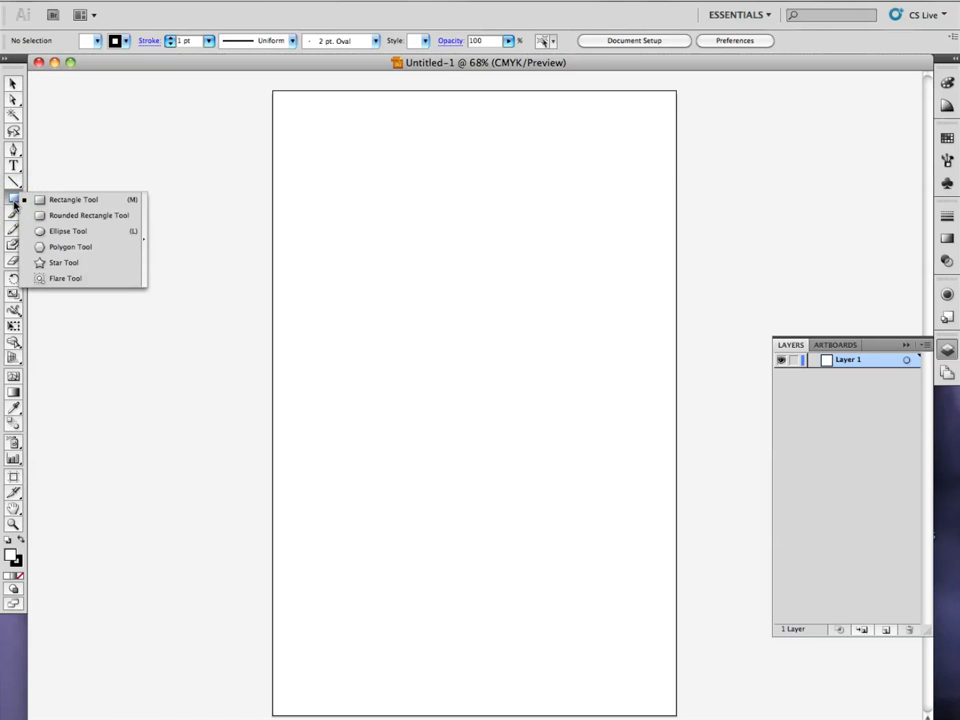
left_click(62, 200)
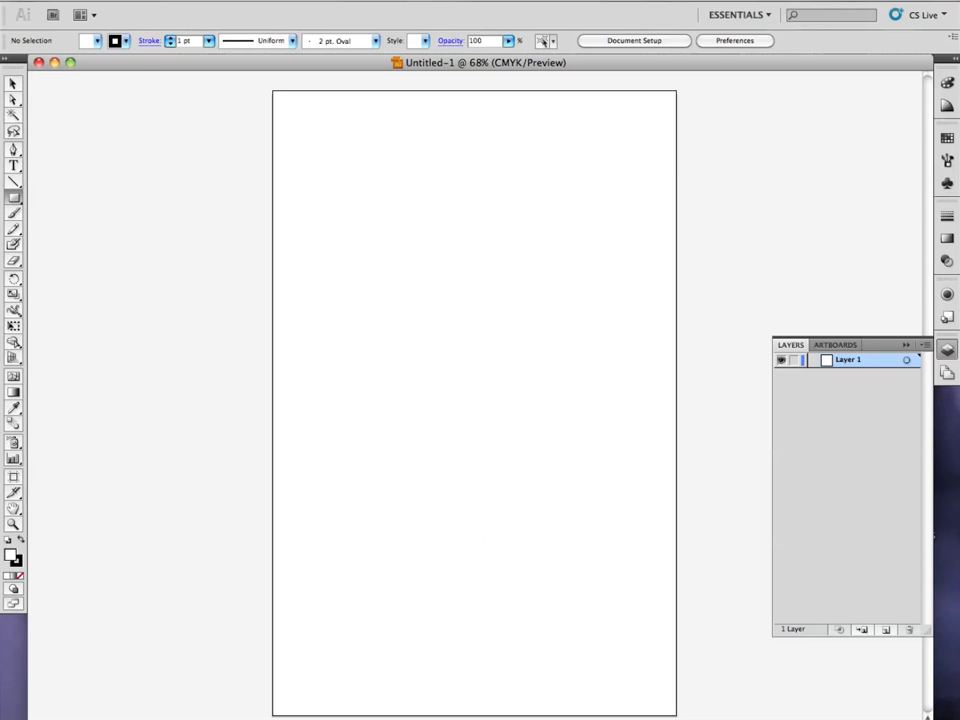
double_click(11, 554)
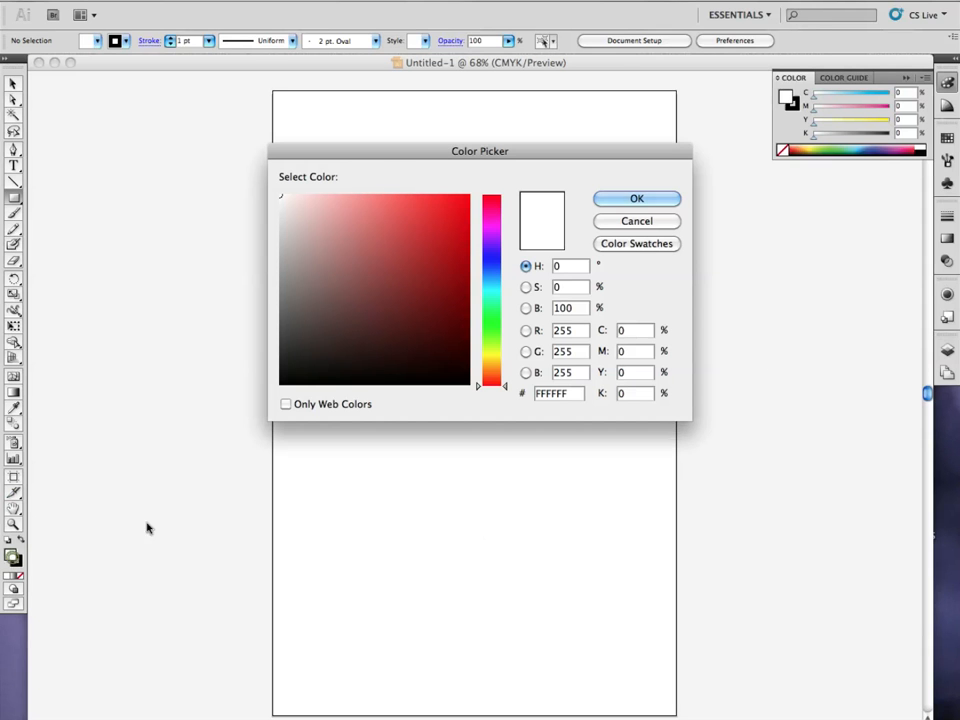
left_click(627, 221)
double_click(11, 555)
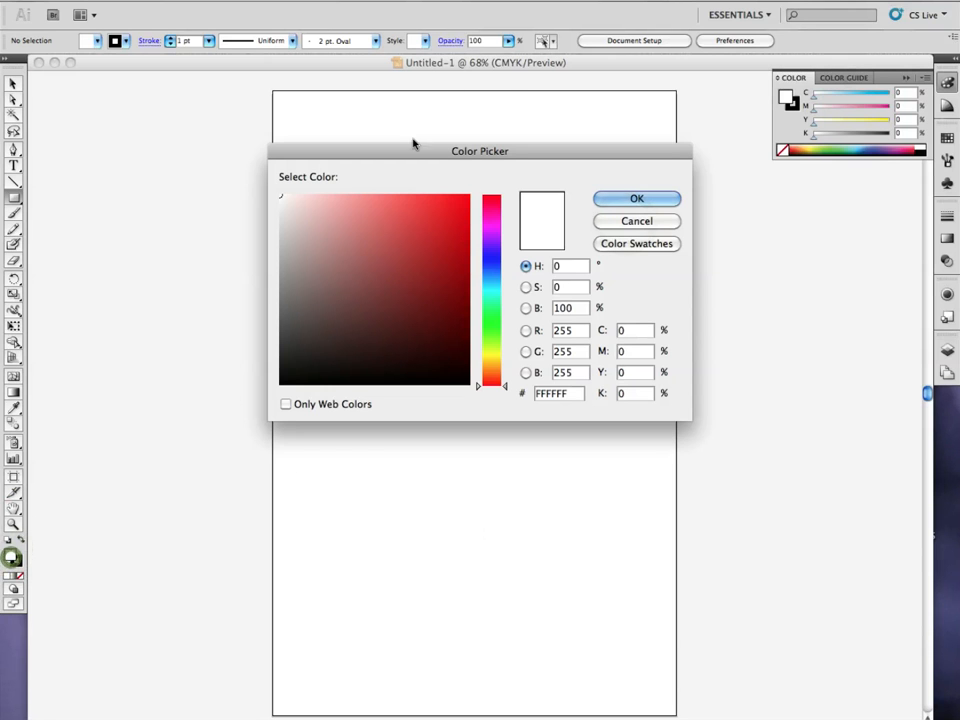
left_click(280, 385)
left_click(639, 200)
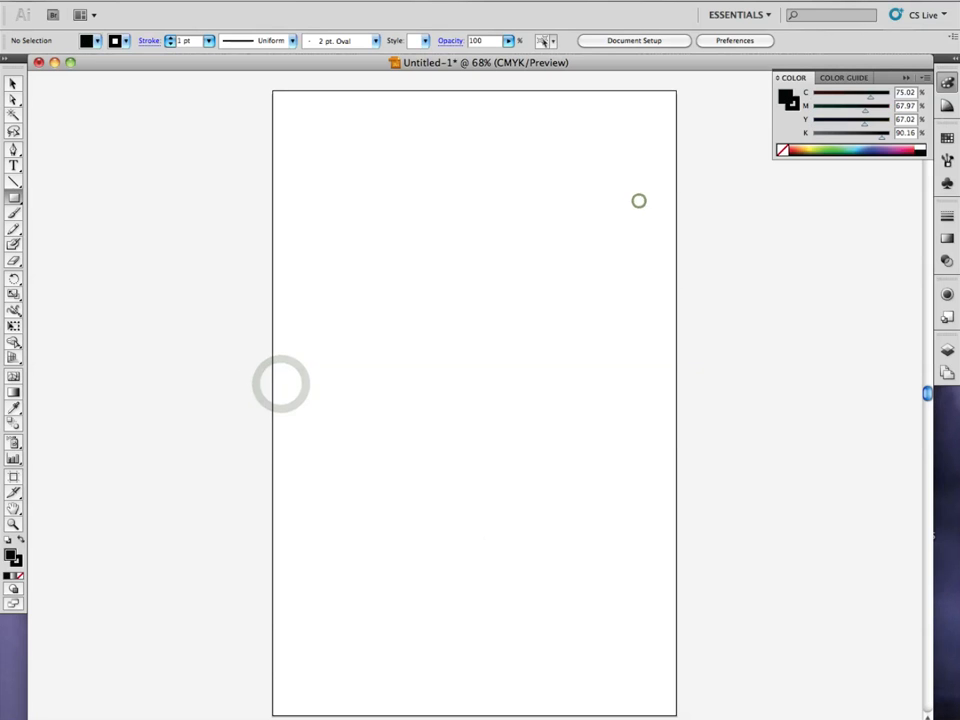
Keep the black fill colour and set the stroke colour to none.
left_click(16, 562)
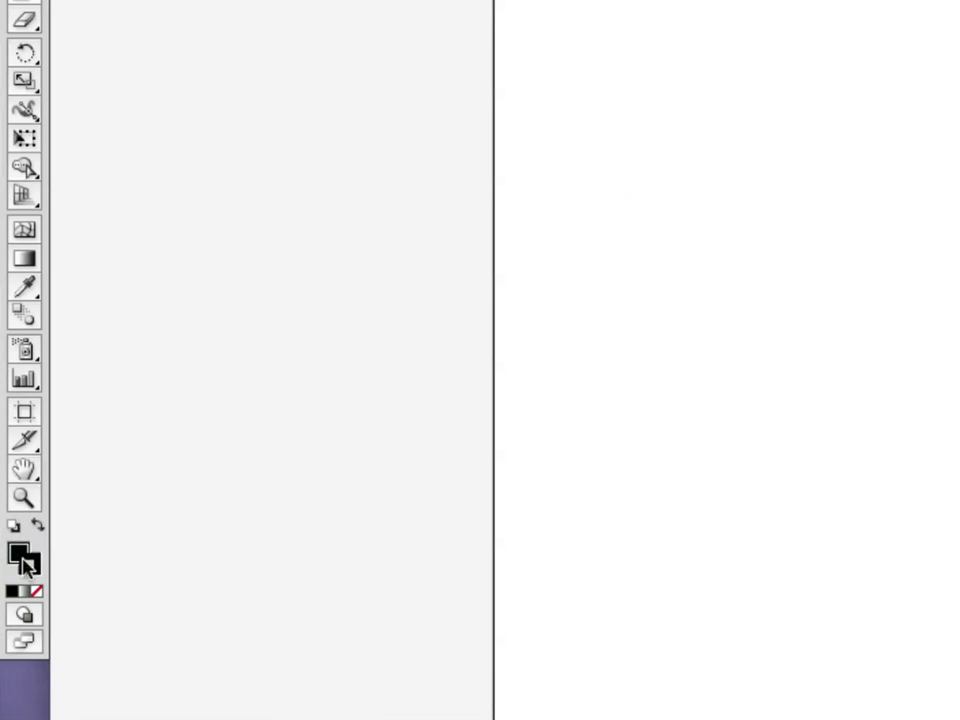
double_click(16, 562)
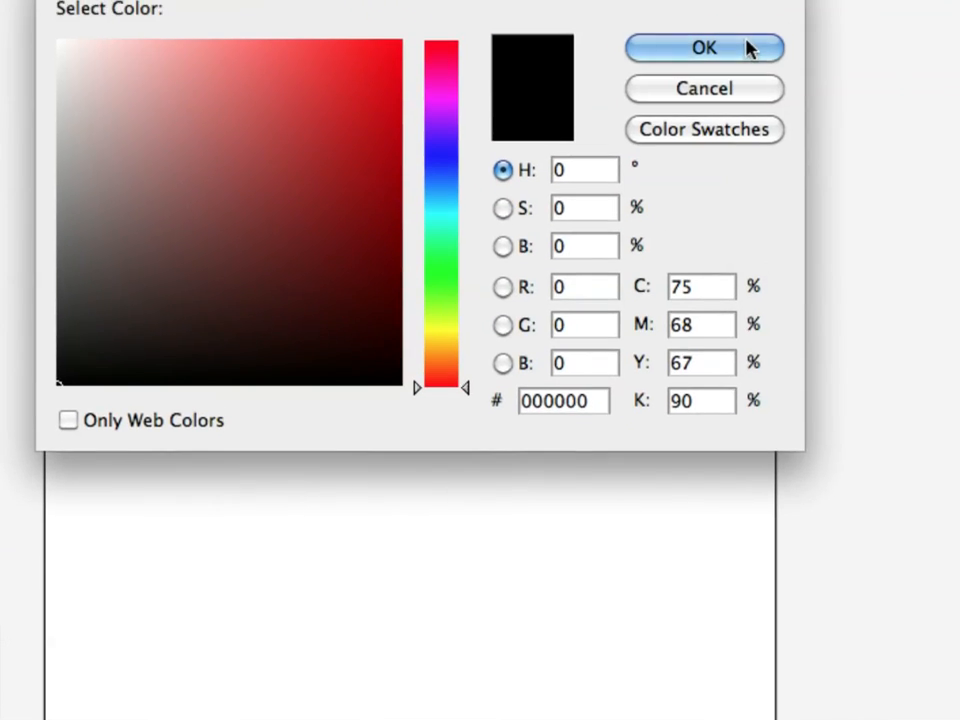
left_click(745, 36)
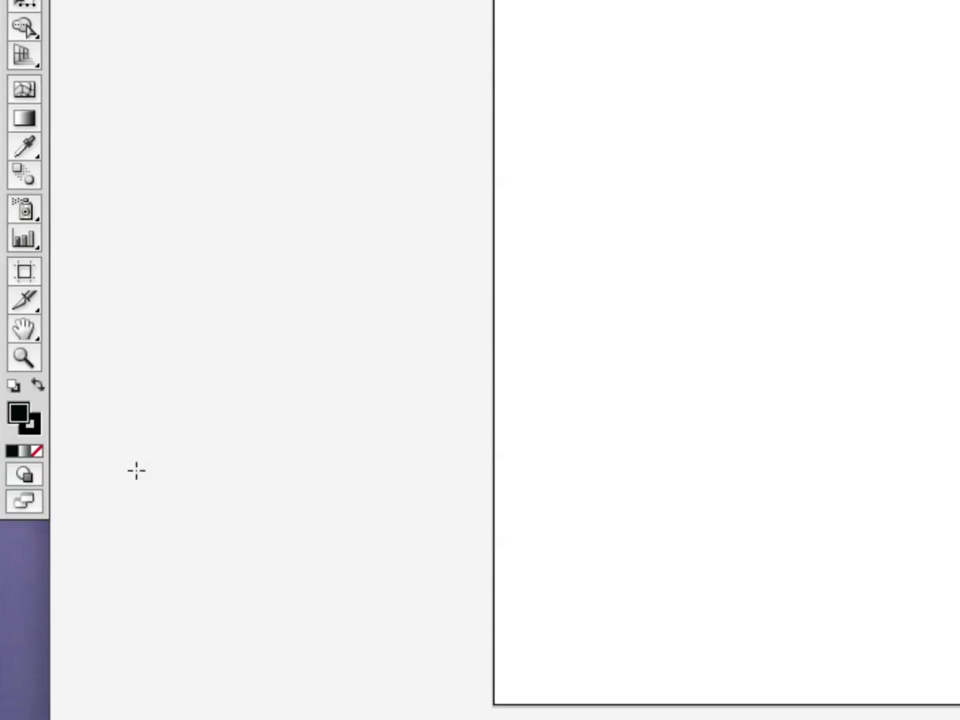
left_click(31, 425)
left_click(37, 452)
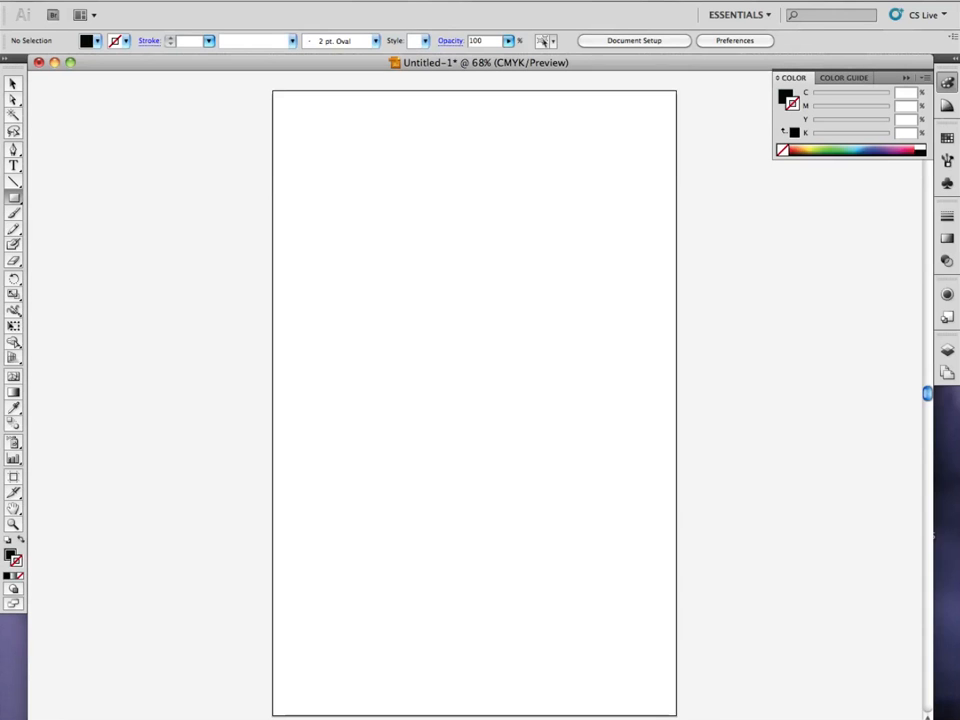
Draw a large upright black rectangle in the artboard's left half and delete it.
left_click_drag(296, 209, 464, 463)
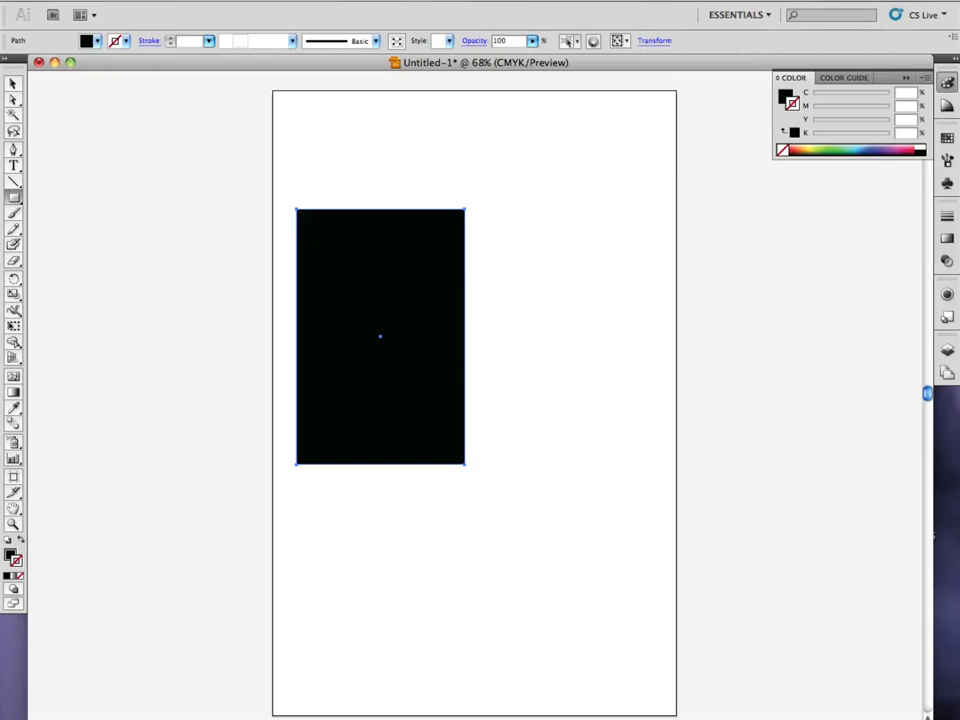
left_click(12, 84)
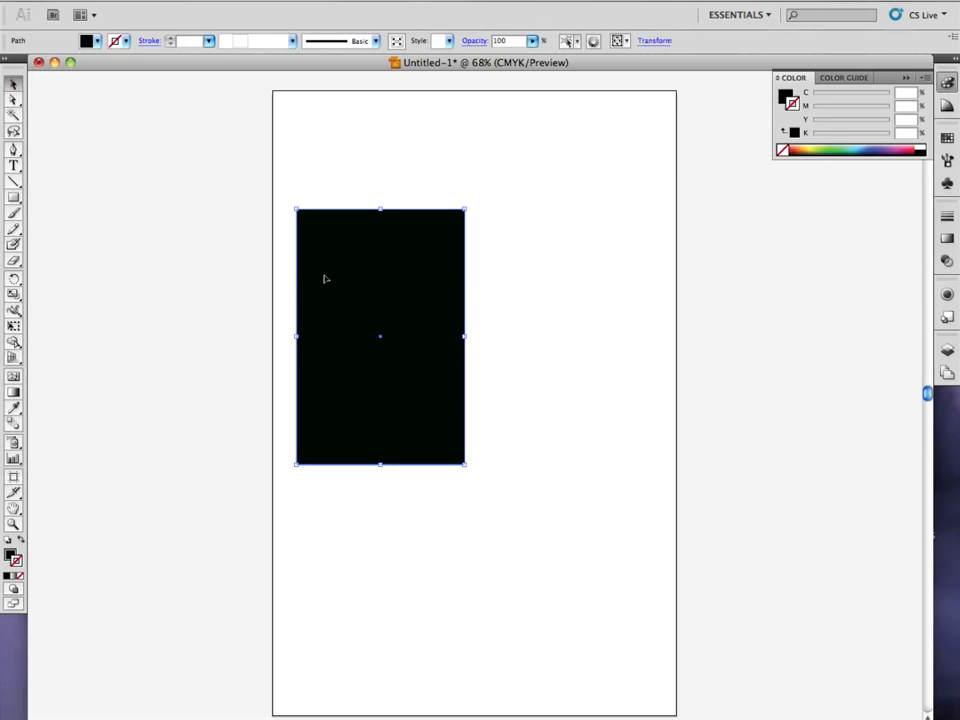
left_click(382, 286)
key("Delete")
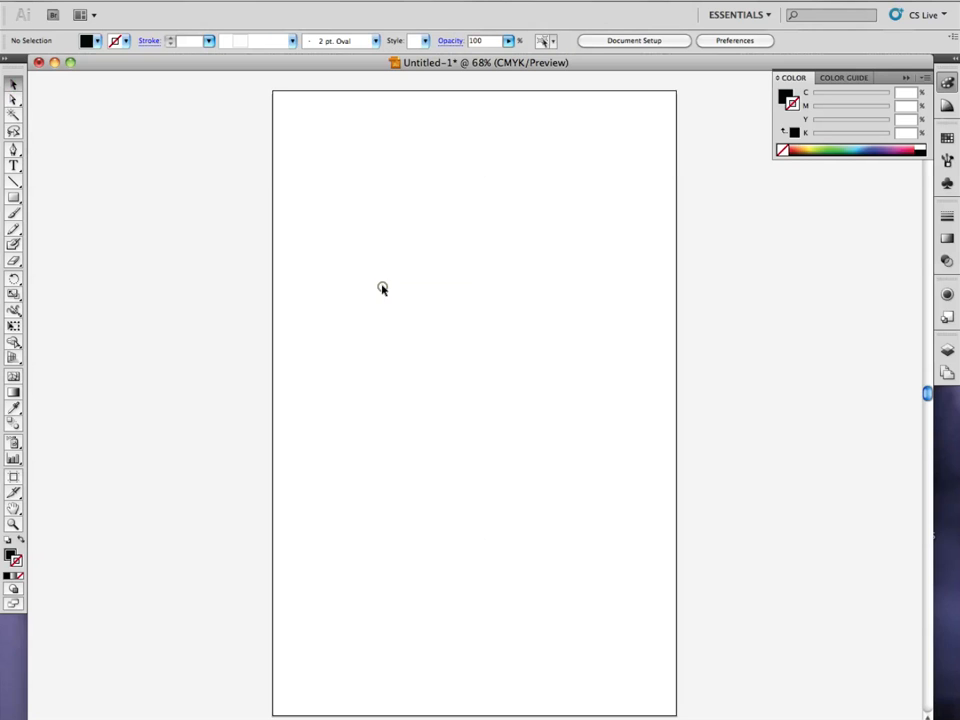
Draw a small horizontal black rectangle near the artboard's upper-left corner and move it slightly down and to the right.
left_click(14, 197)
left_click_drag(290, 110, 374, 145)
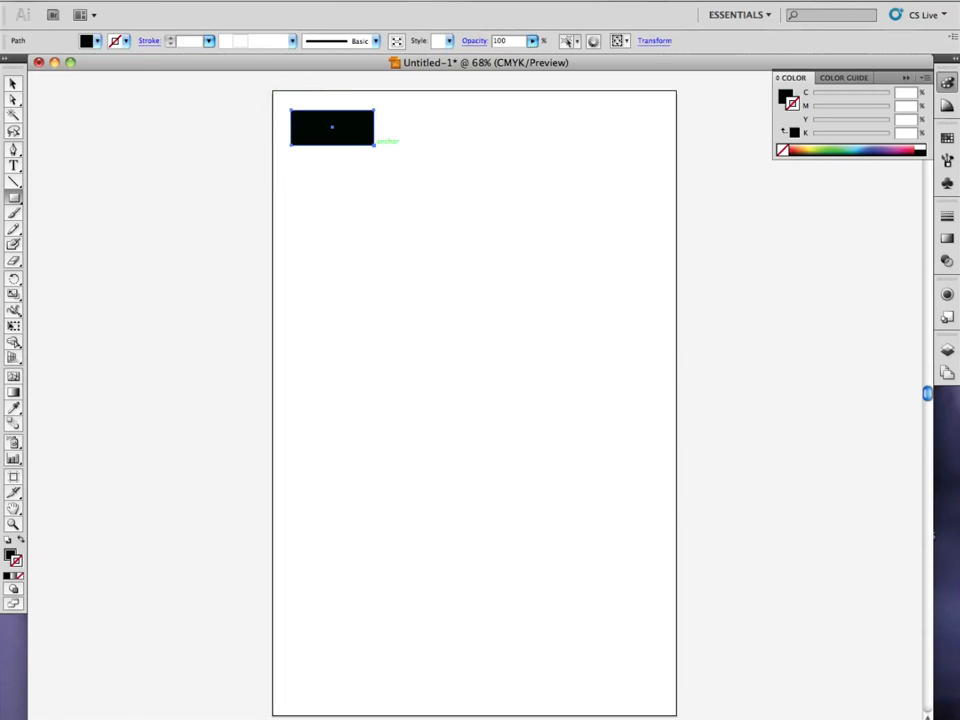
key("v")
left_click_drag(355, 130, 372, 166)
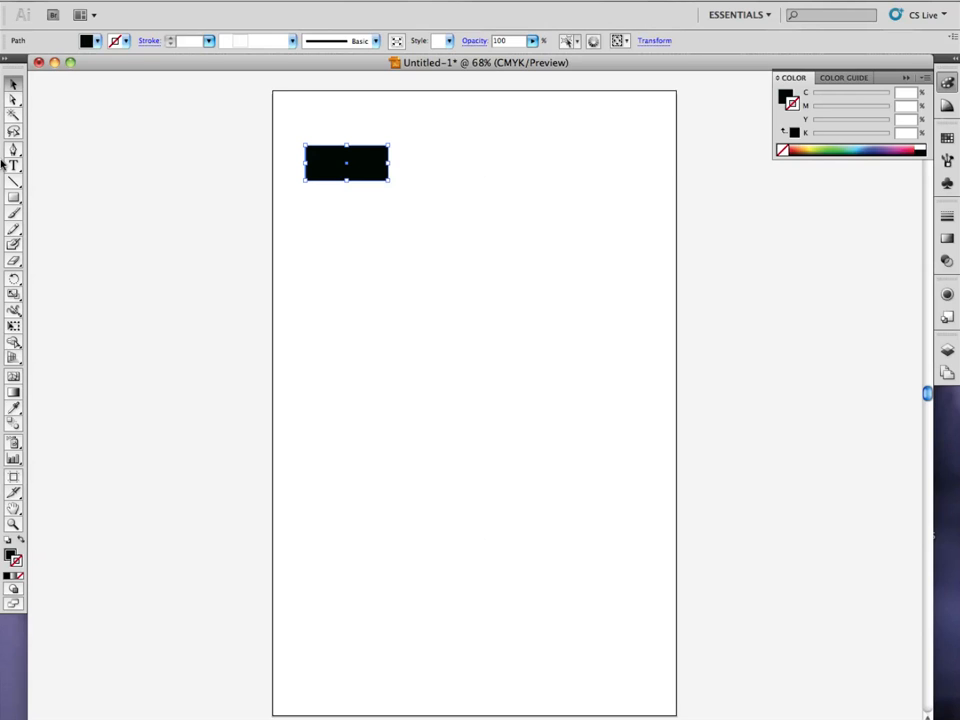
Draw a taller black square beside the rectangle, aligned to its bottom edge, and move it closer, leaving a narrow gap.
left_click(14, 196)
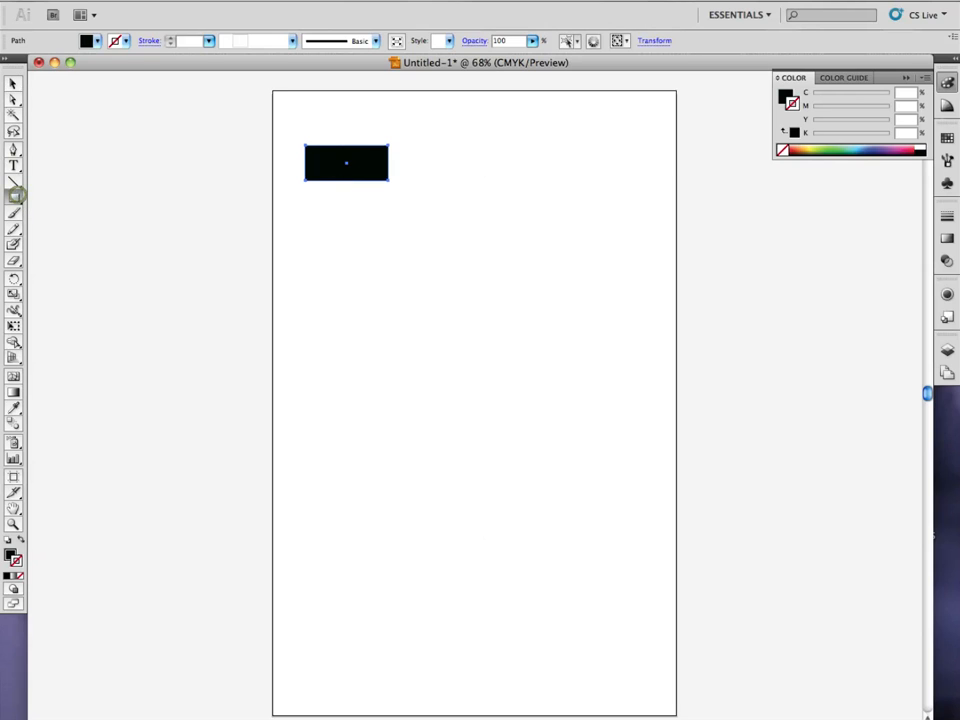
left_click_drag(395, 180, 459, 117)
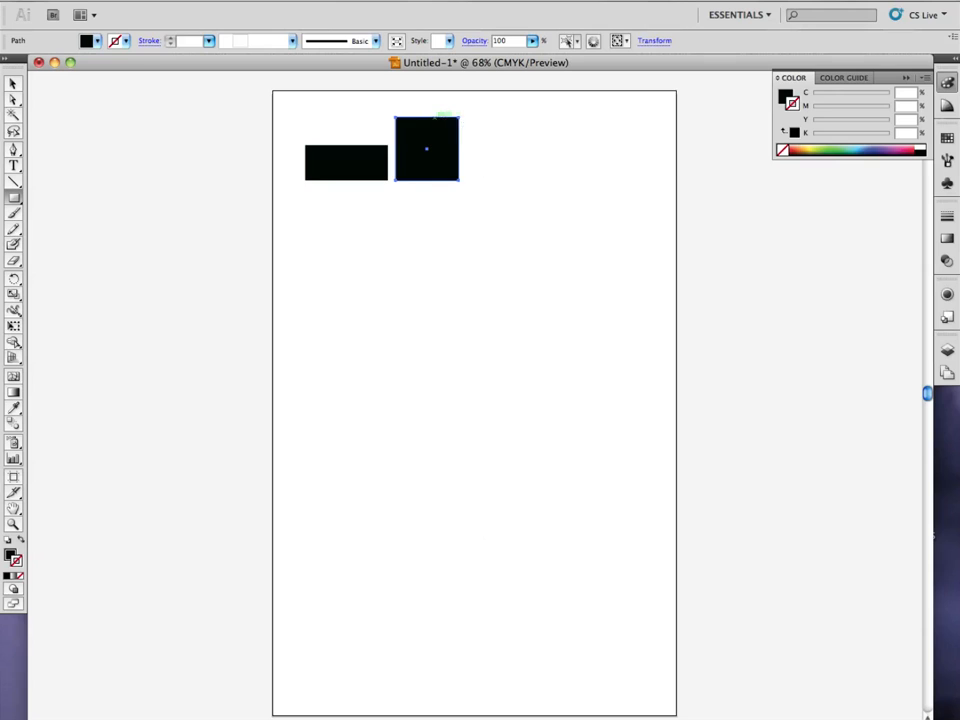
left_click(14, 82)
left_click_drag(424, 167, 418, 165)
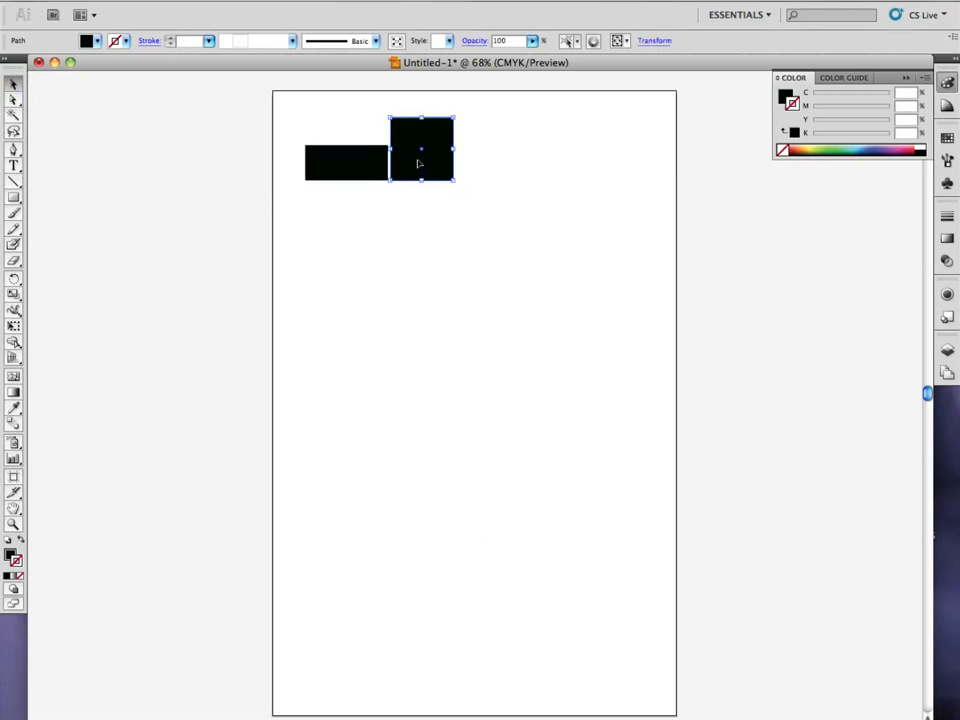
Draw a third black rectangle to the right of the square, matching the first rectangle's height, and move it close to the square.
scroll(420, 162, "up", 6)
scroll(420, 162, "down", 3)
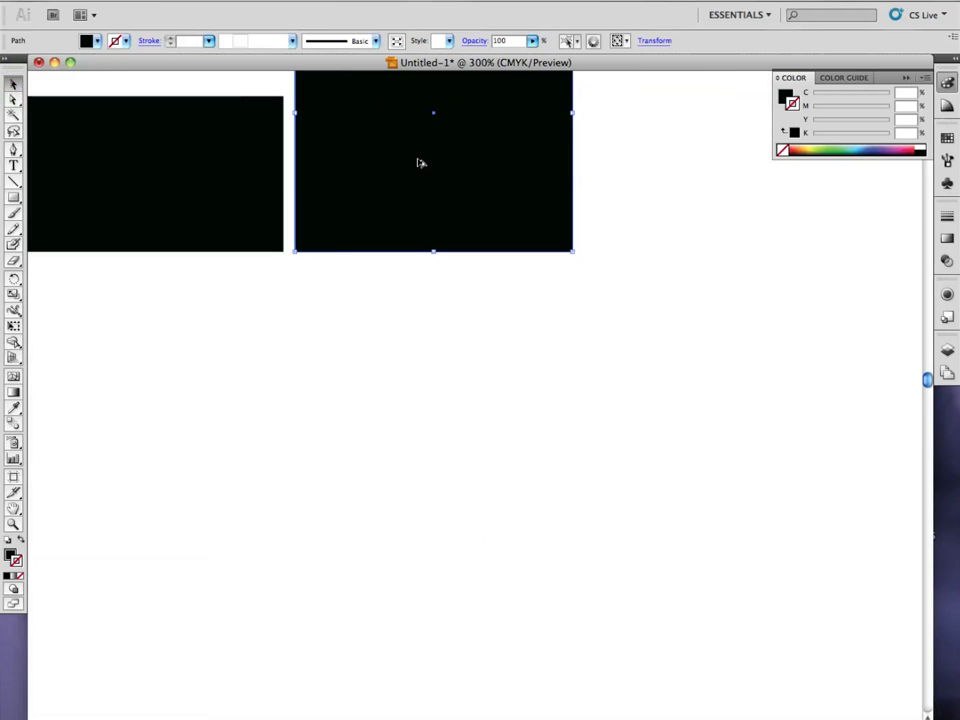
left_click_drag(386, 161, 467, 289)
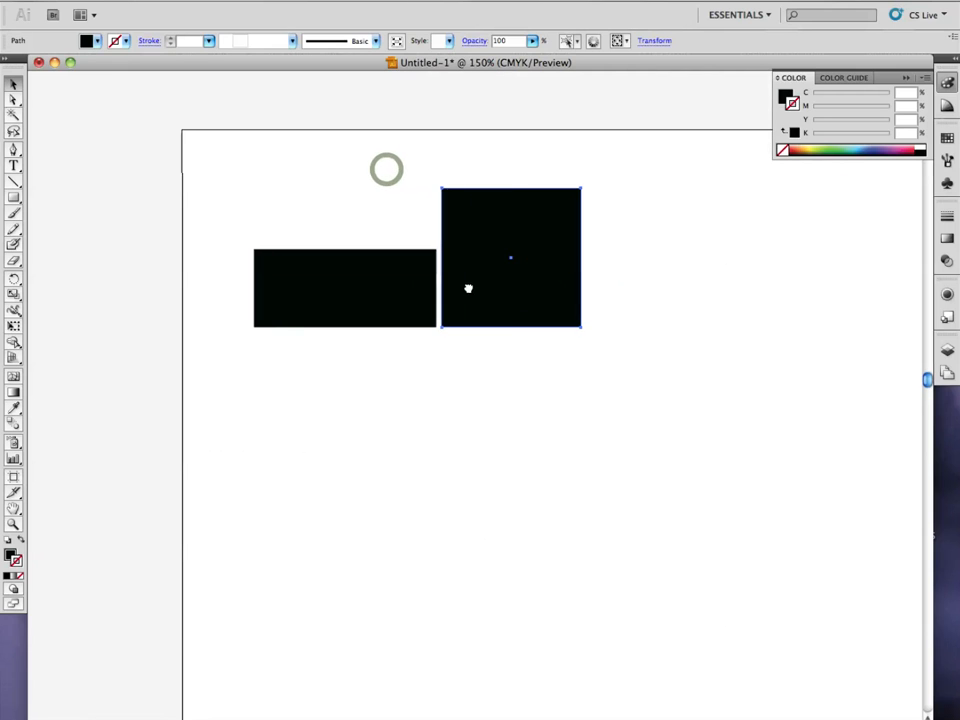
left_click(14, 197)
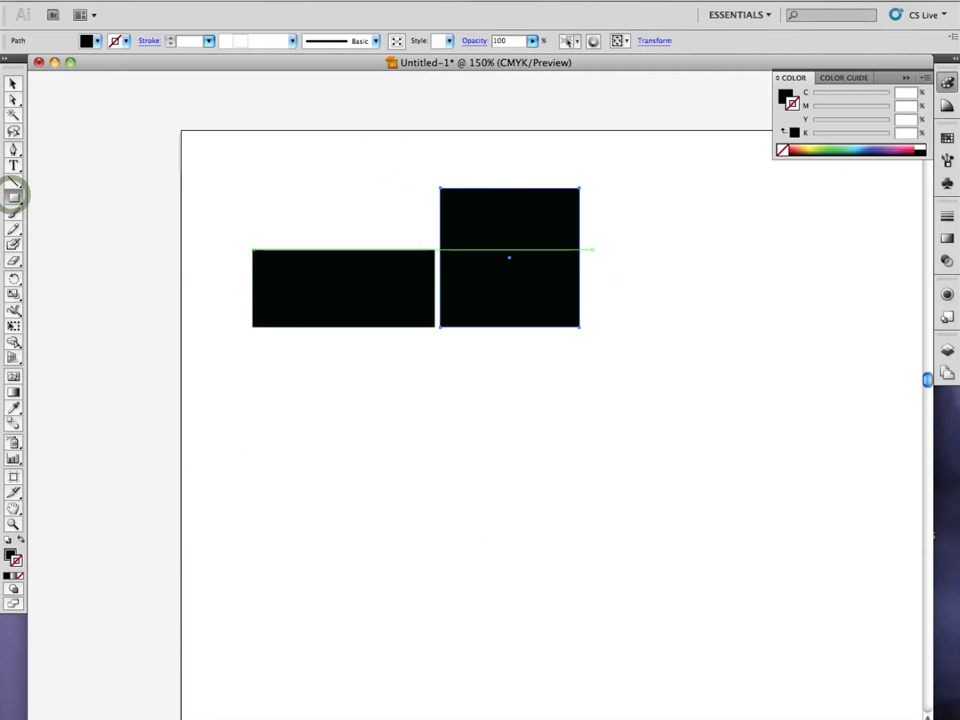
left_click_drag(595, 249, 698, 327)
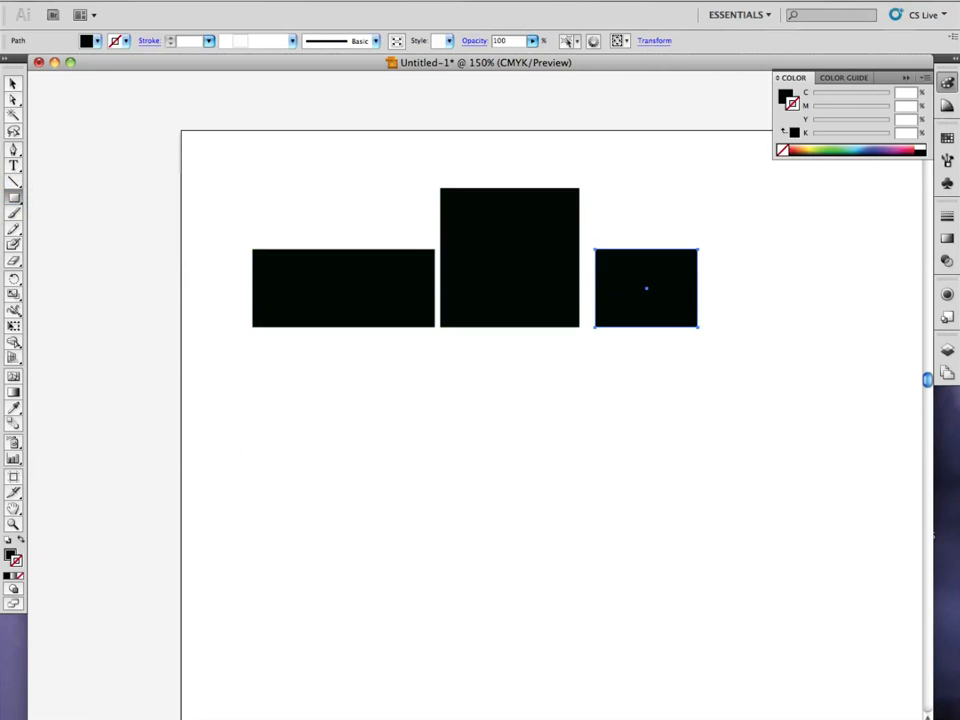
mouse_move(659, 288)
left_mouse_down()
mouse_move(640, 289)
mouse_move(650, 288)
left_mouse_up()
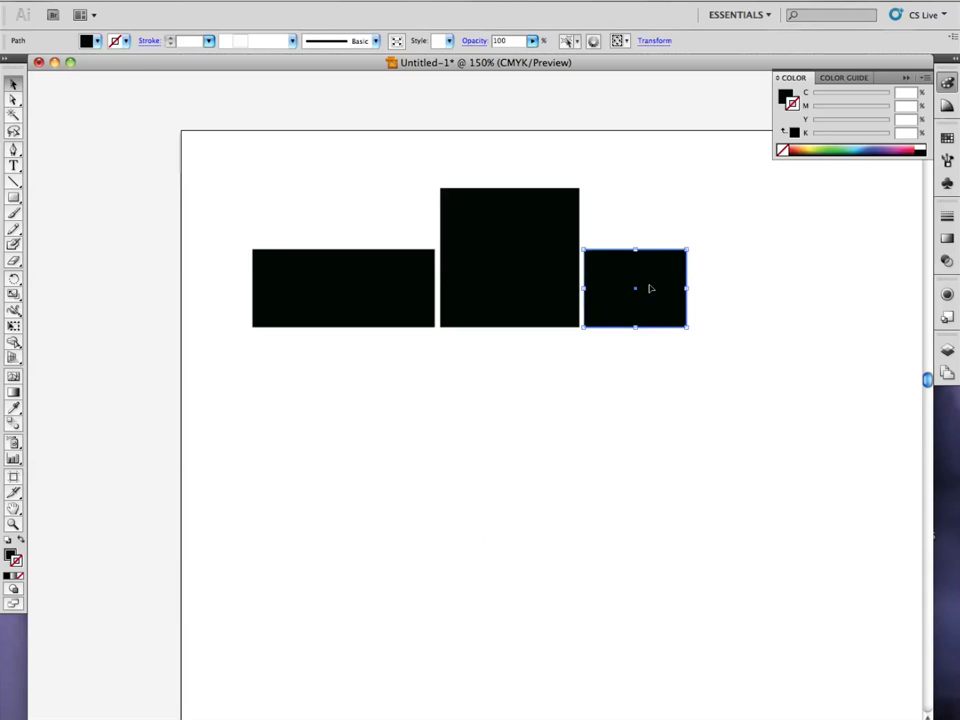
left_click(726, 280)
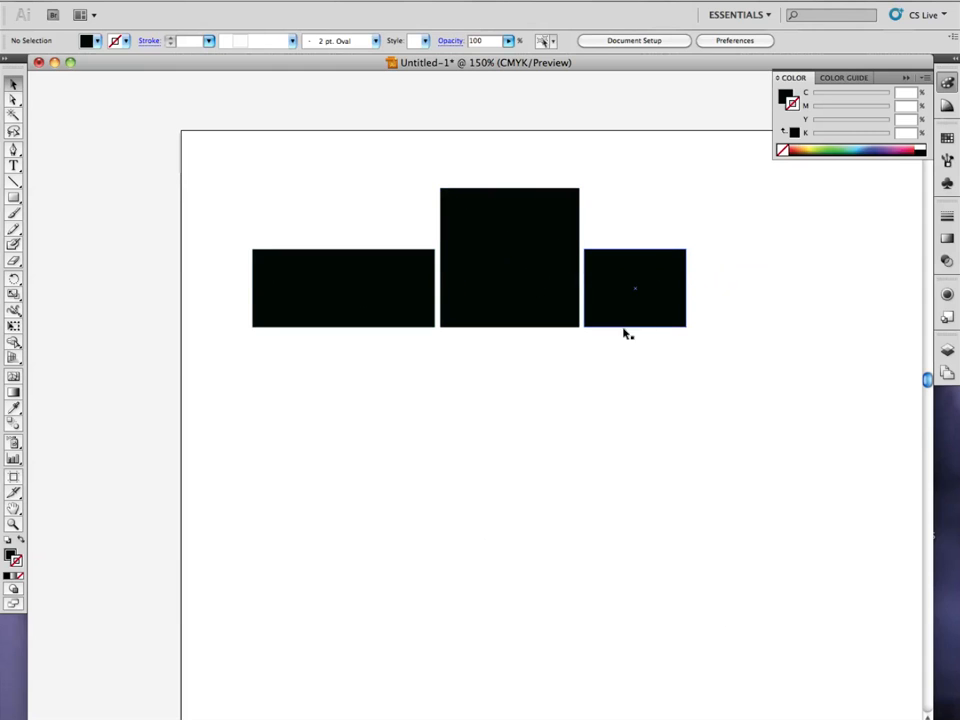
Move both outer rectangles inward until they overlap the central square, closing the gaps to form one continuous black silhouette.
left_click_drag(624, 304, 611, 309)
left_click_drag(397, 318, 411, 318)
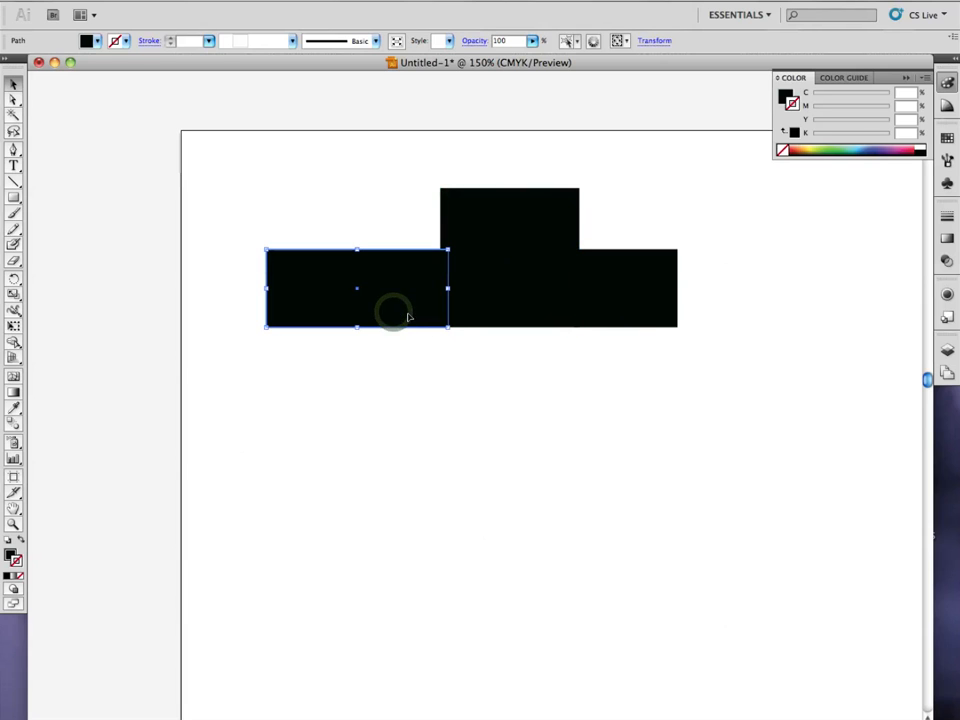
left_click(446, 432)
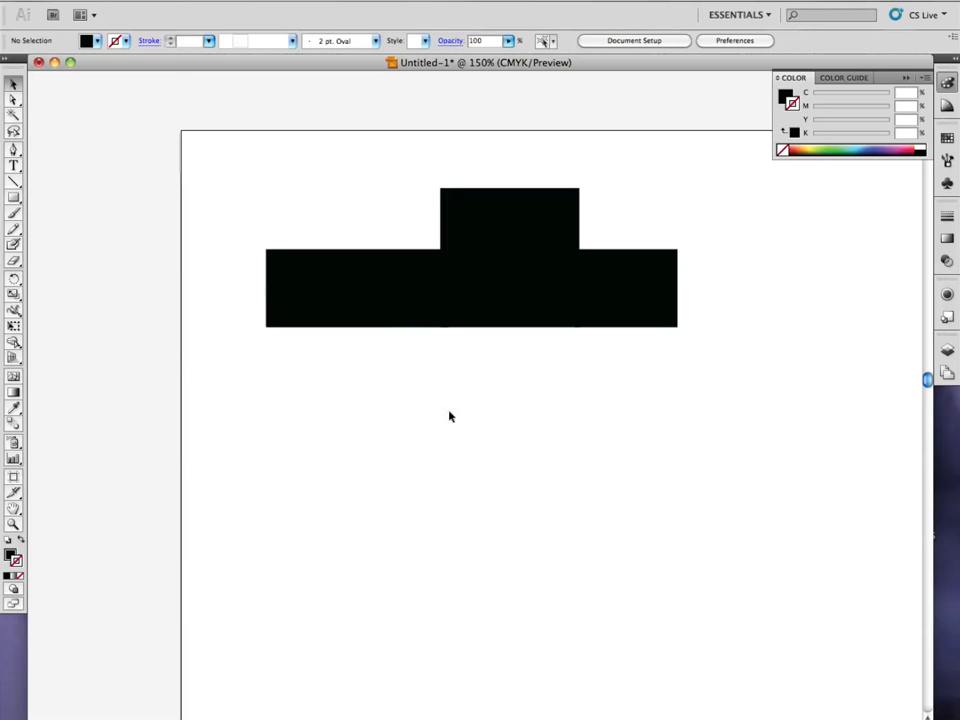
Draw a black circle about 1.3 in across, overlapping the lower edge of the left rectangle as a wheel.
left_click(12, 199)
left_click_drag(12, 201, 66, 233)
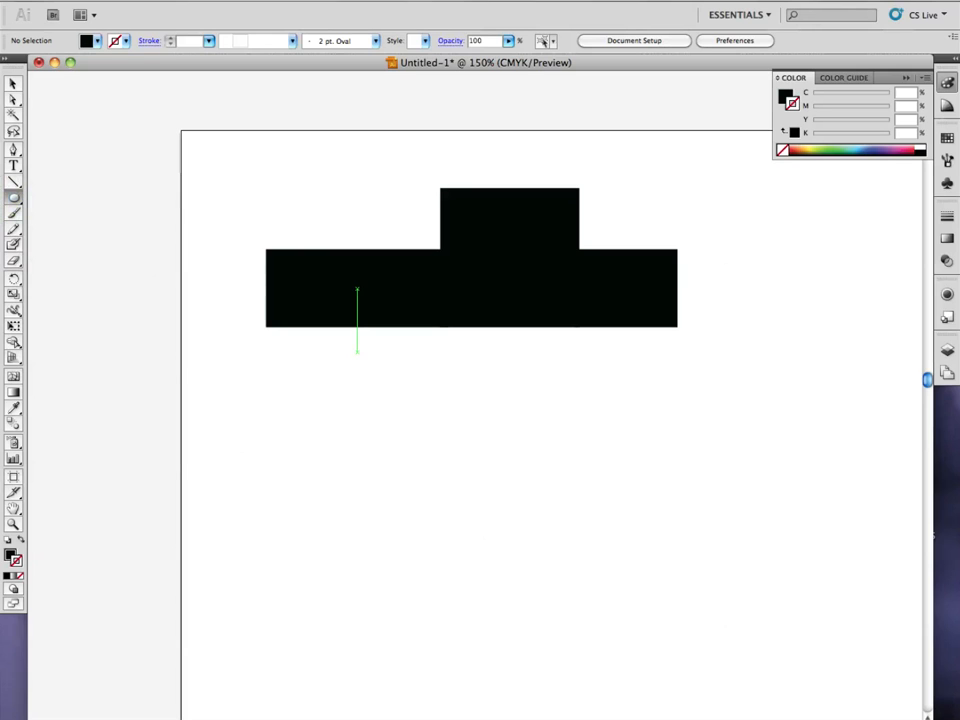
left_click_drag(357, 352, 425, 420)
key("Delete")
left_click_drag(355, 366, 409, 418)
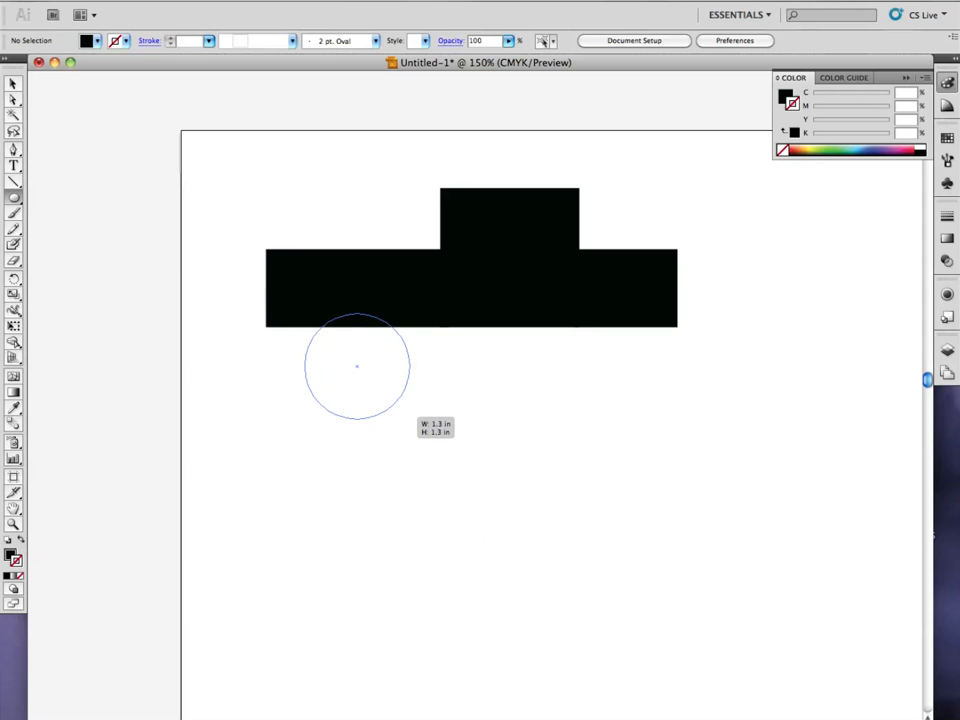
left_click_drag(409, 418, 409, 418)
key("v")
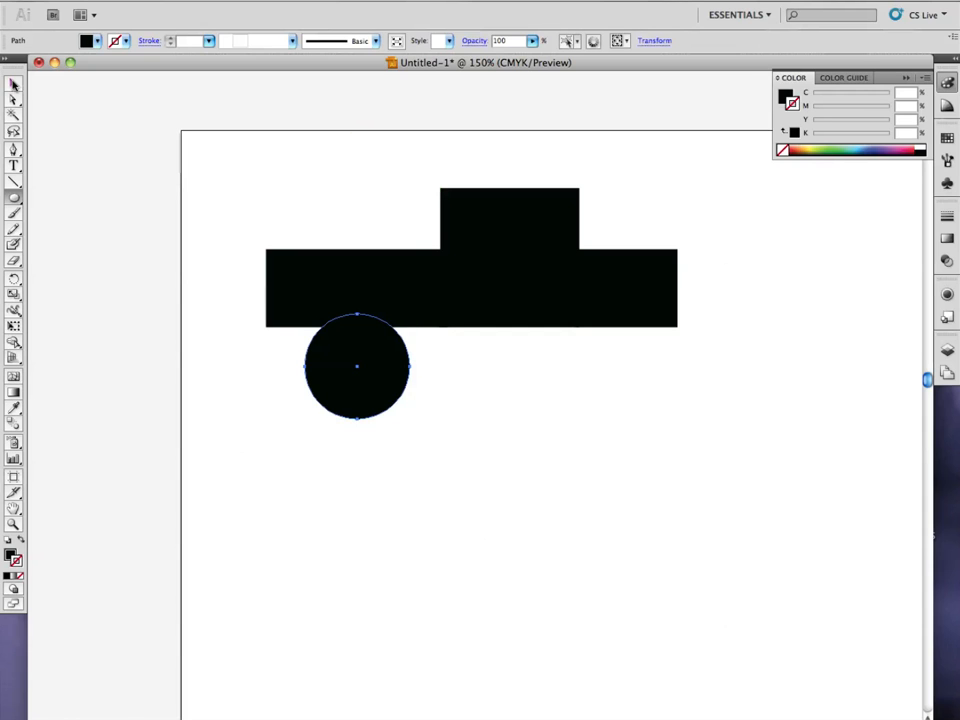
Move the wheel up and to the left, and place a copy level with it under the right side of the body.
left_click(14, 84)
left_click_drag(357, 401, 603, 384)
left_click(600, 444)
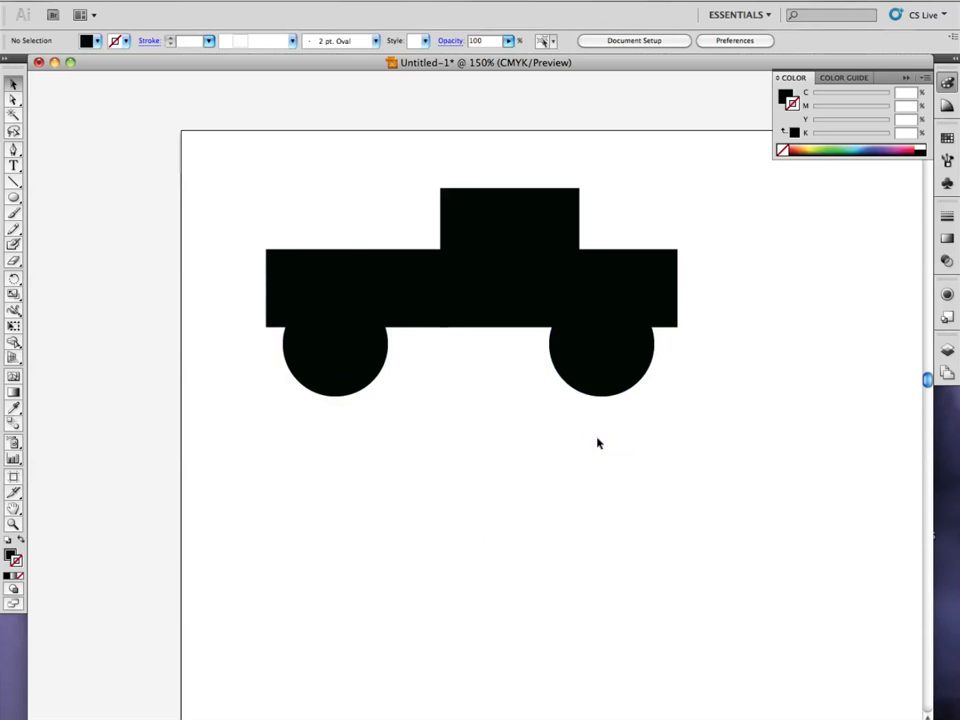
Move the left and right body rectangles outward to leave narrow gaps beside the central cab square.
left_click_drag(373, 263, 362, 246)
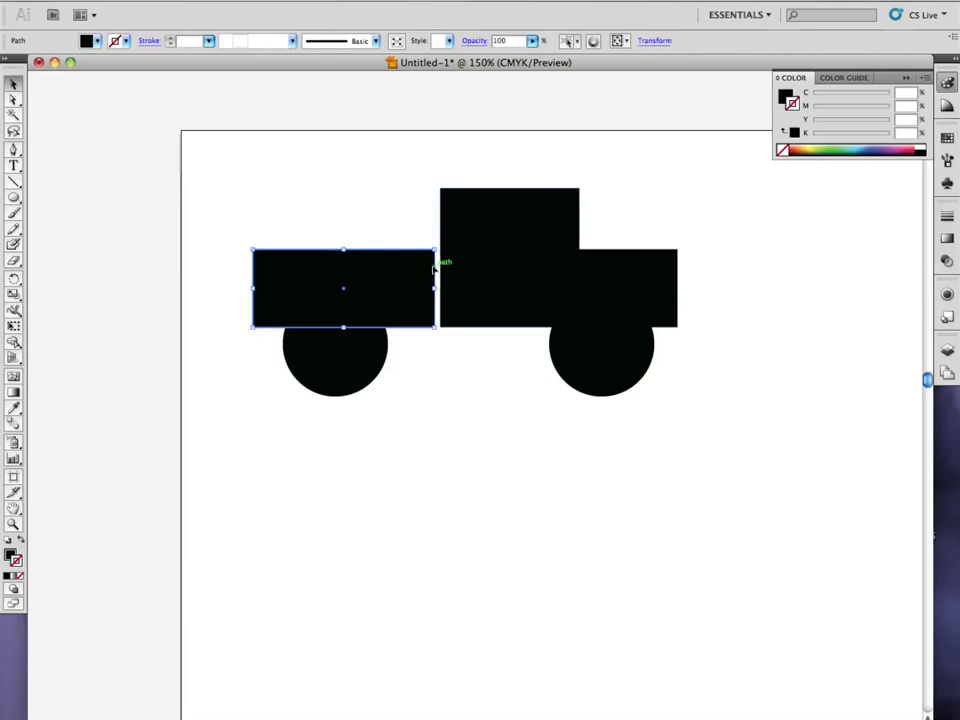
left_click_drag(428, 262, 431, 262)
left_click(662, 261)
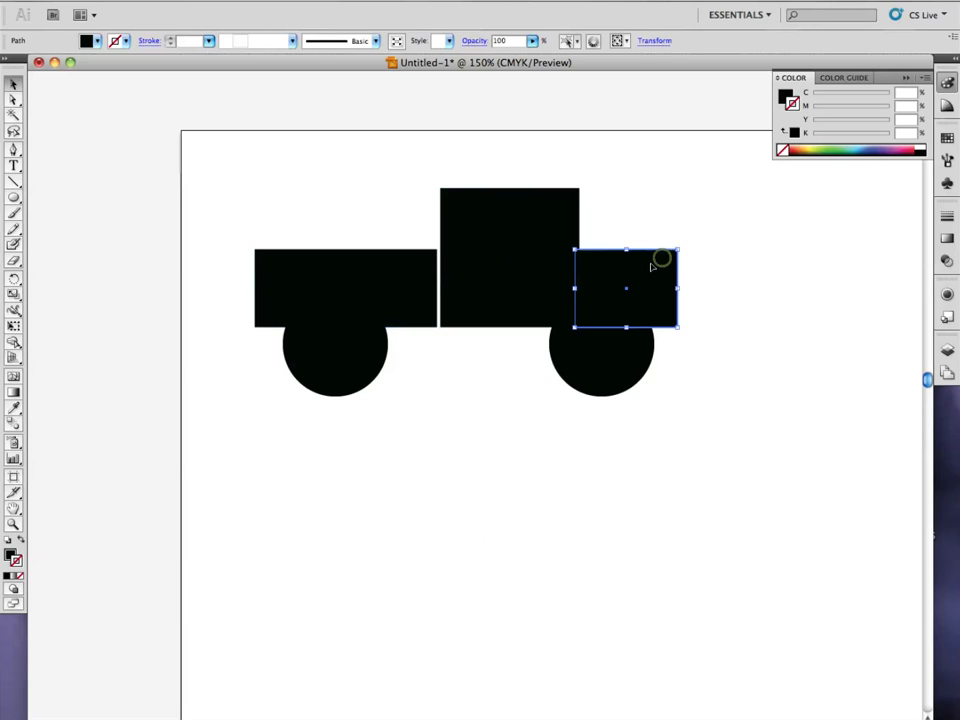
left_click_drag(662, 261, 667, 267)
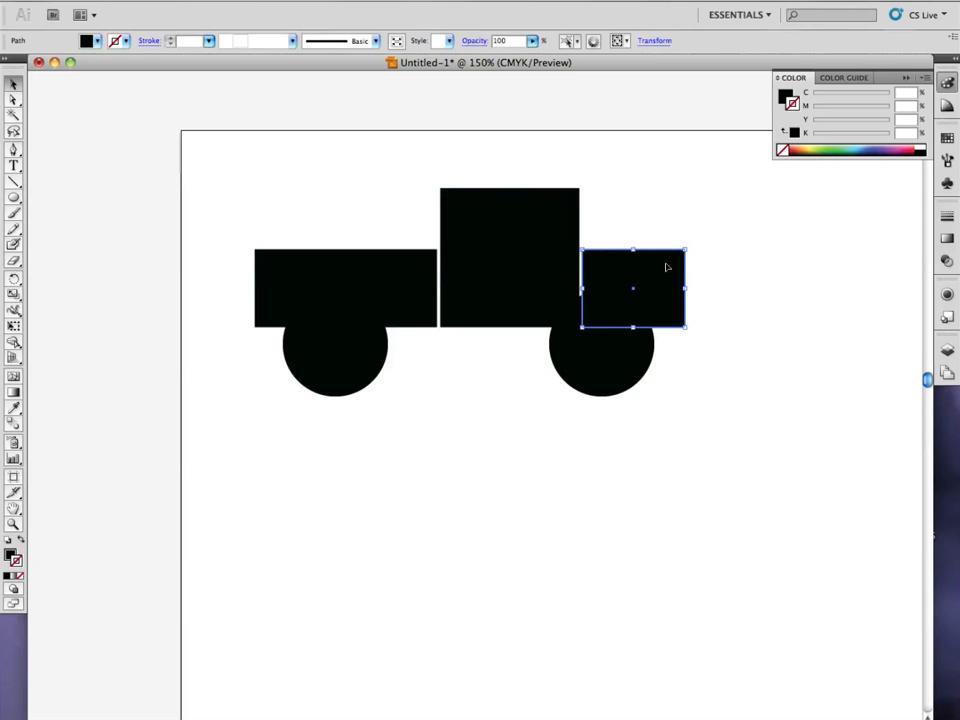
left_click(611, 364)
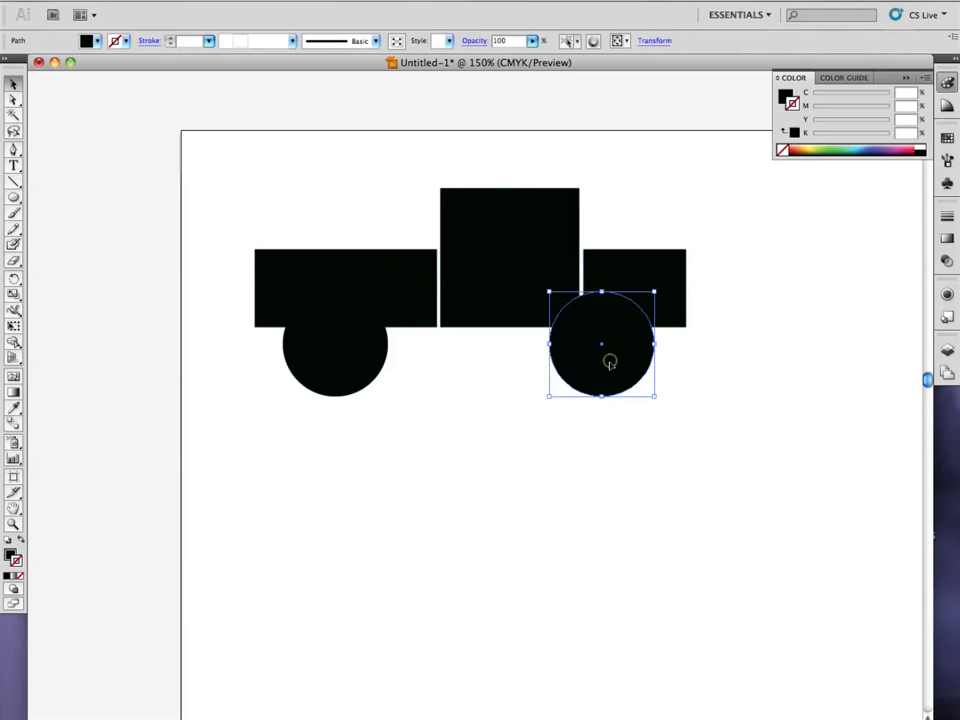
left_click(747, 392)
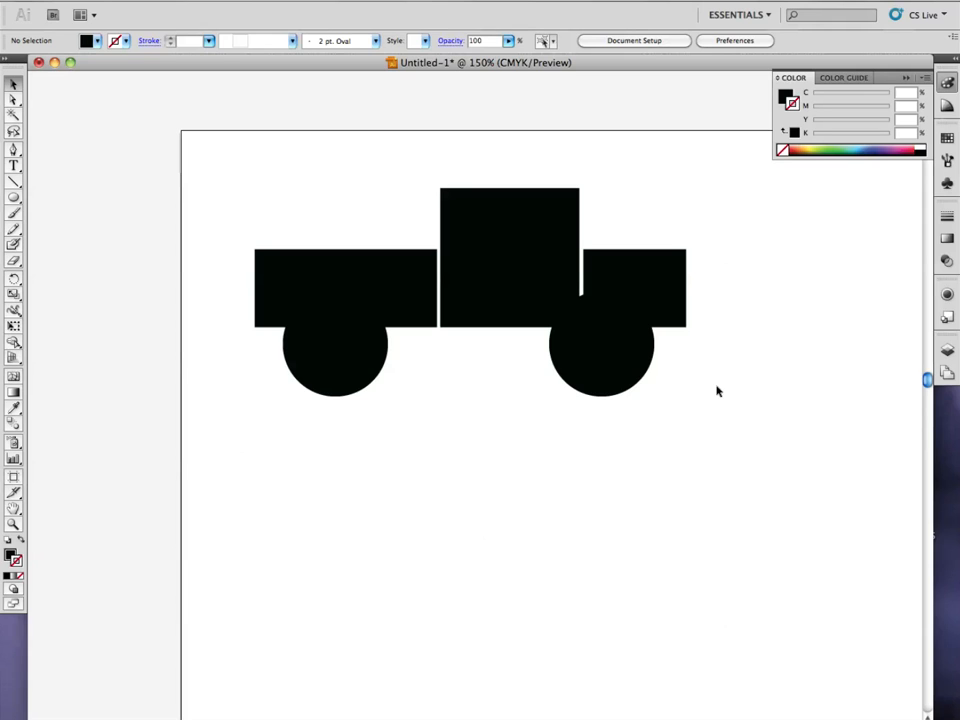
Give the left wheel a white stroke.
left_click(366, 366)
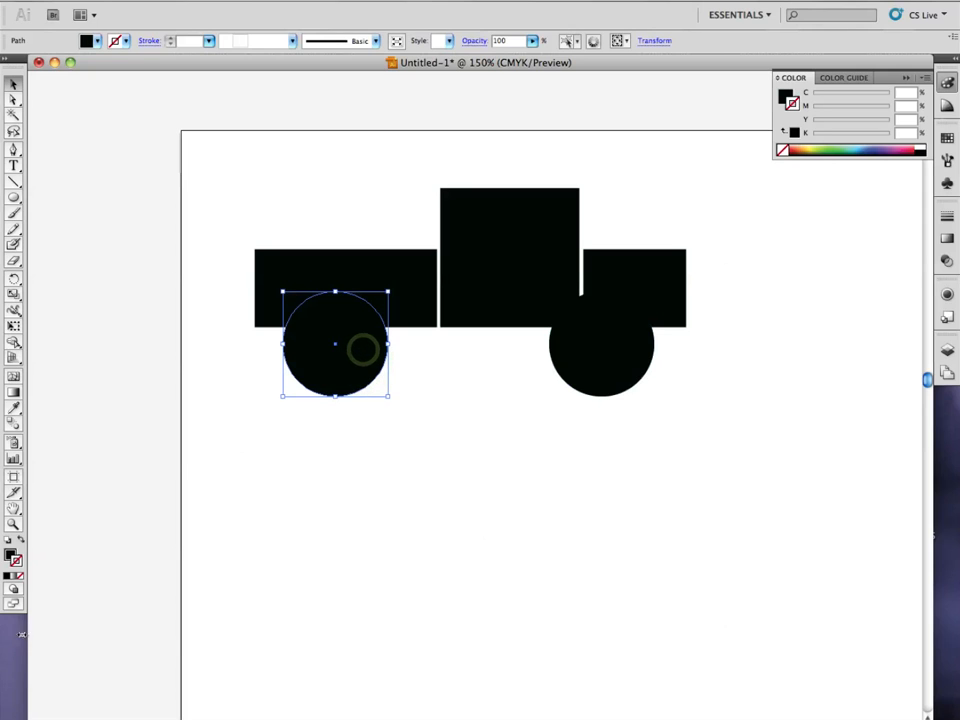
double_click(12, 558)
left_click_drag(291, 215, 280, 196)
left_click(611, 202)
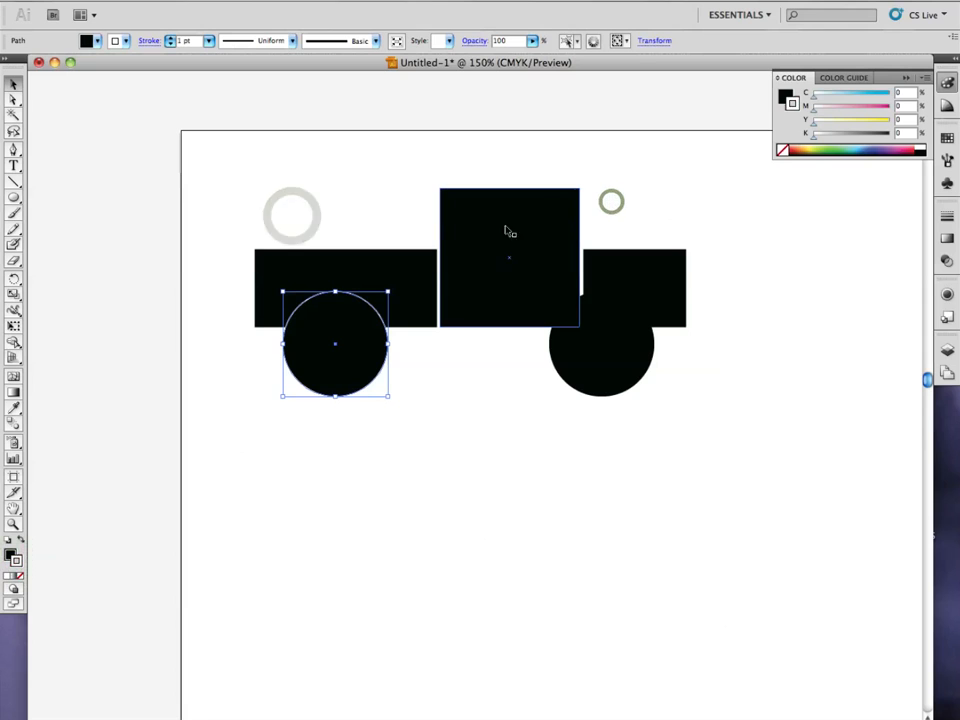
Set the left wheel's stroke weight to 5 pt and align the stroke to the outside of the circle.
left_click(171, 38)
left_click(171, 38)
left_click(171, 38)
left_click(171, 38)
left_click(171, 38)
left_click(171, 38)
left_click(171, 38)
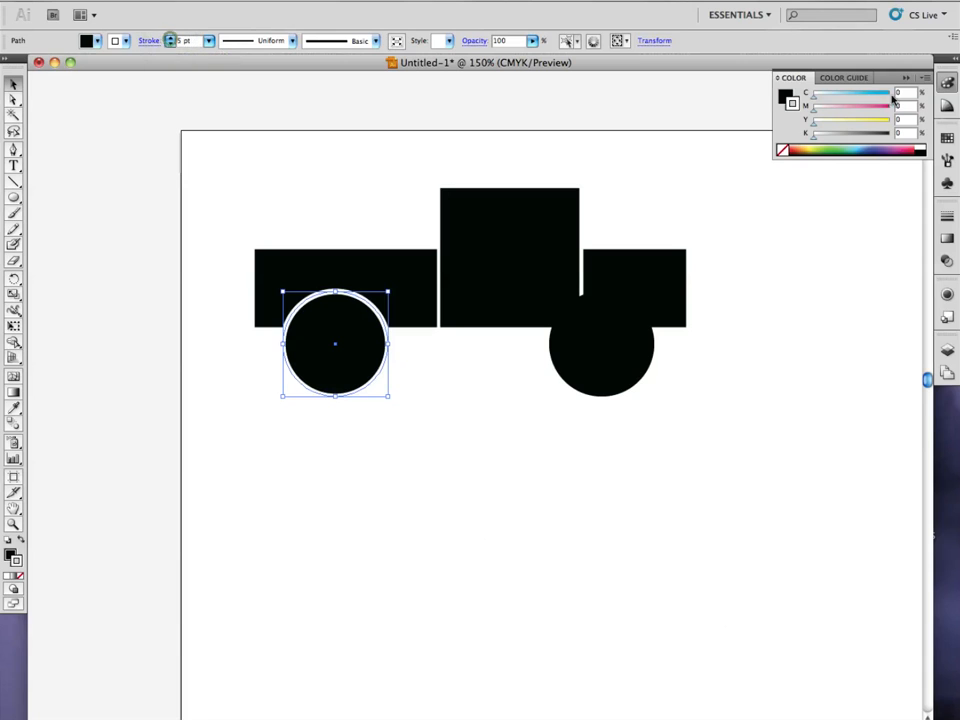
left_click(948, 219)
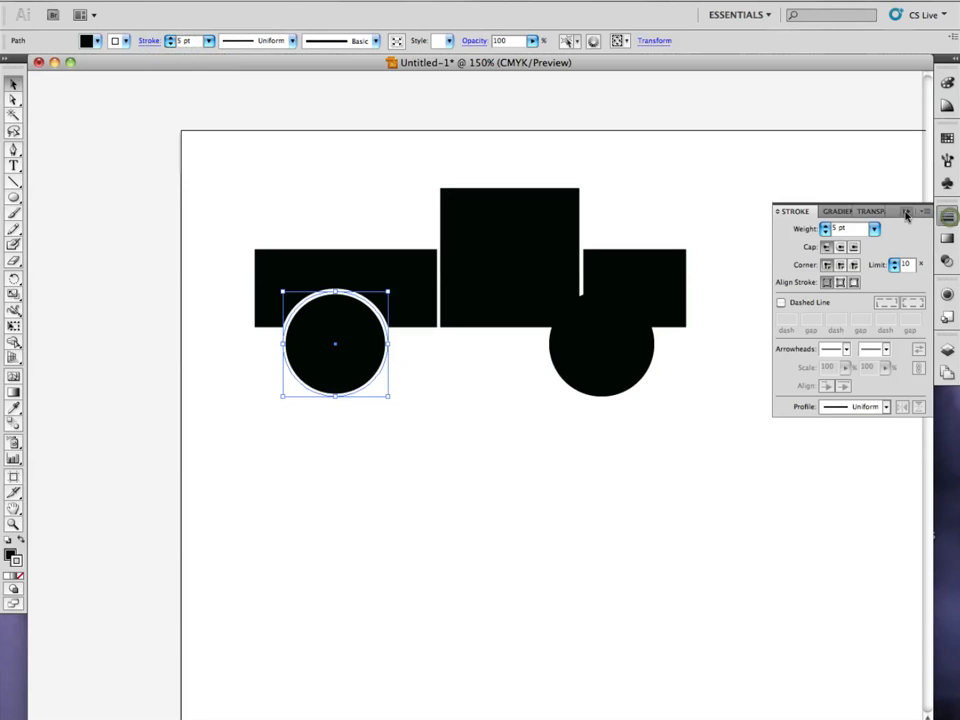
left_click(852, 285)
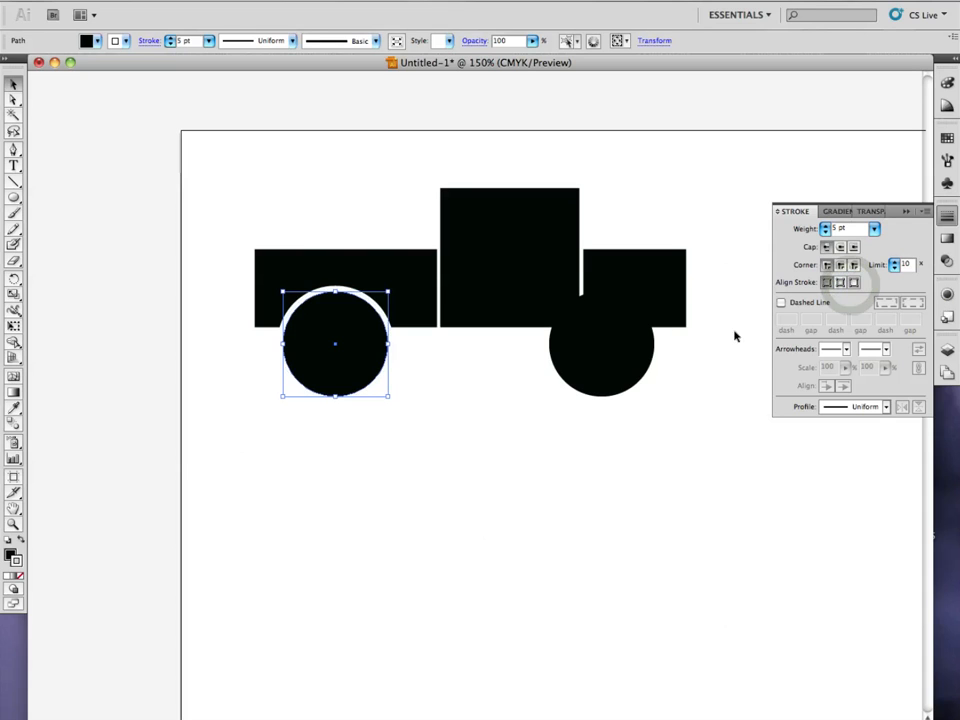
Replace the unstroked right wheel with a copy of the white-outlined left wheel, placed level with it under the front rectangle.
left_click(600, 391)
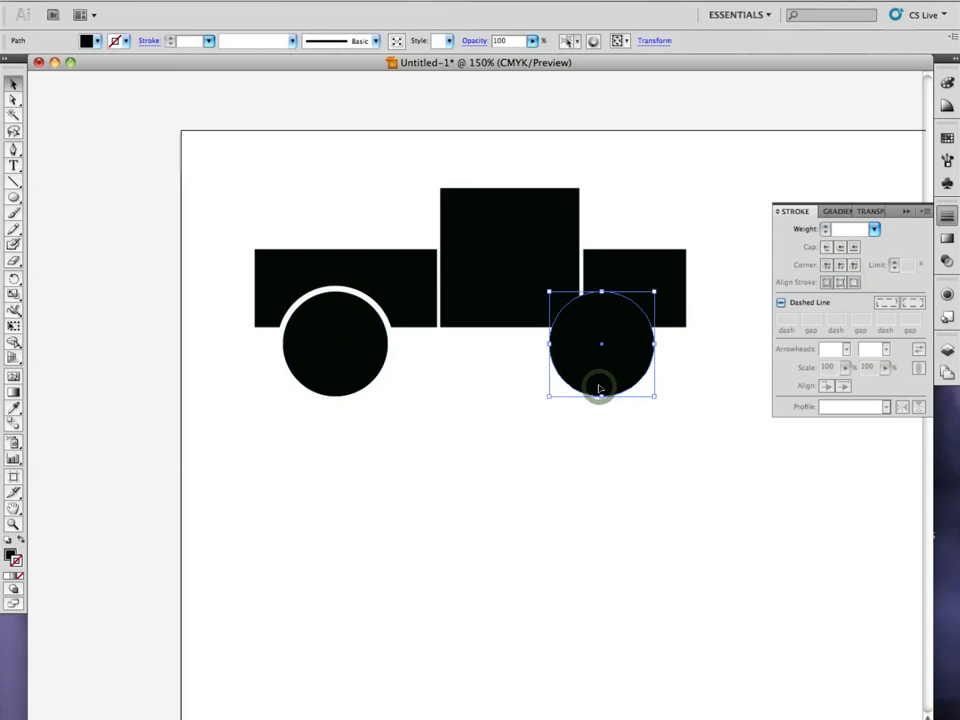
key("Delete")
left_click_drag(330, 368, 613, 379)
left_click(622, 444)
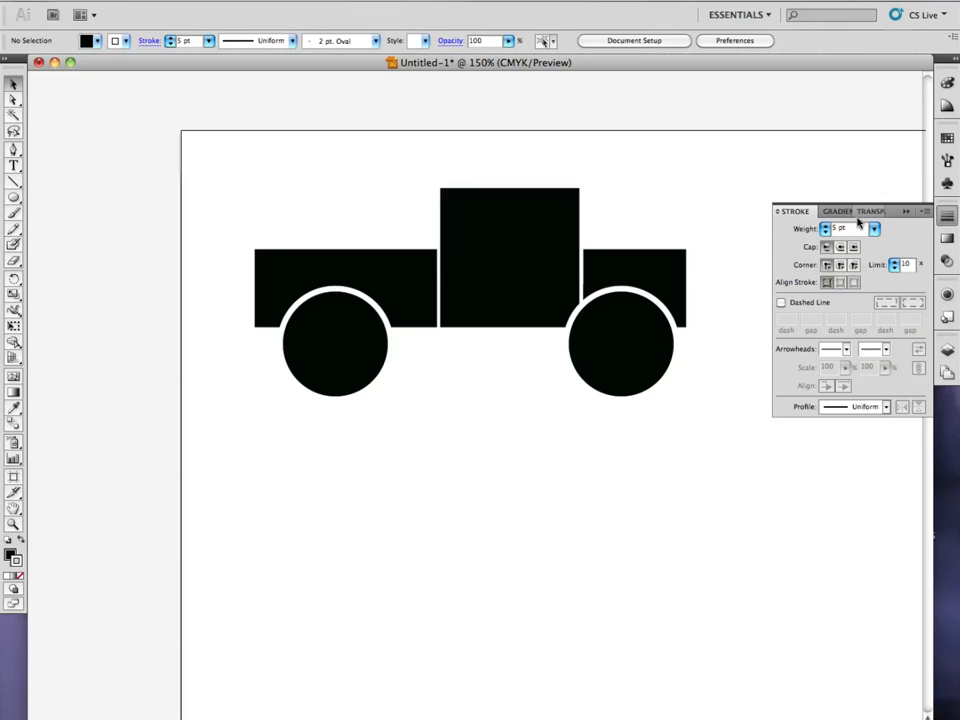
left_click(946, 216)
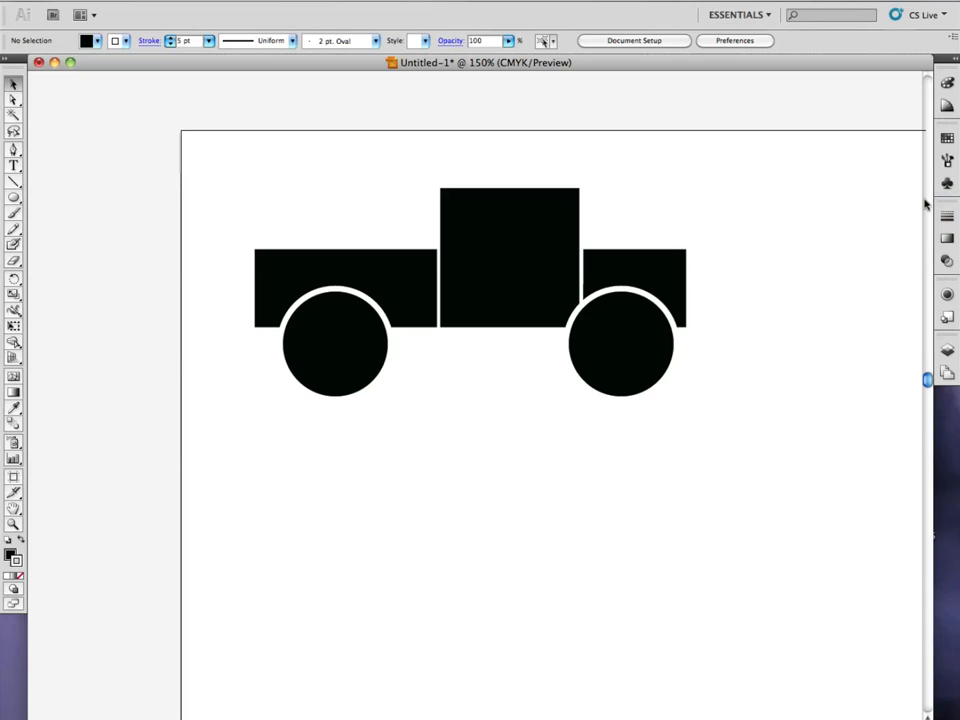
Draw a small window rectangle in the upper part of the cab square.
left_click_drag(13, 199, 50, 197)
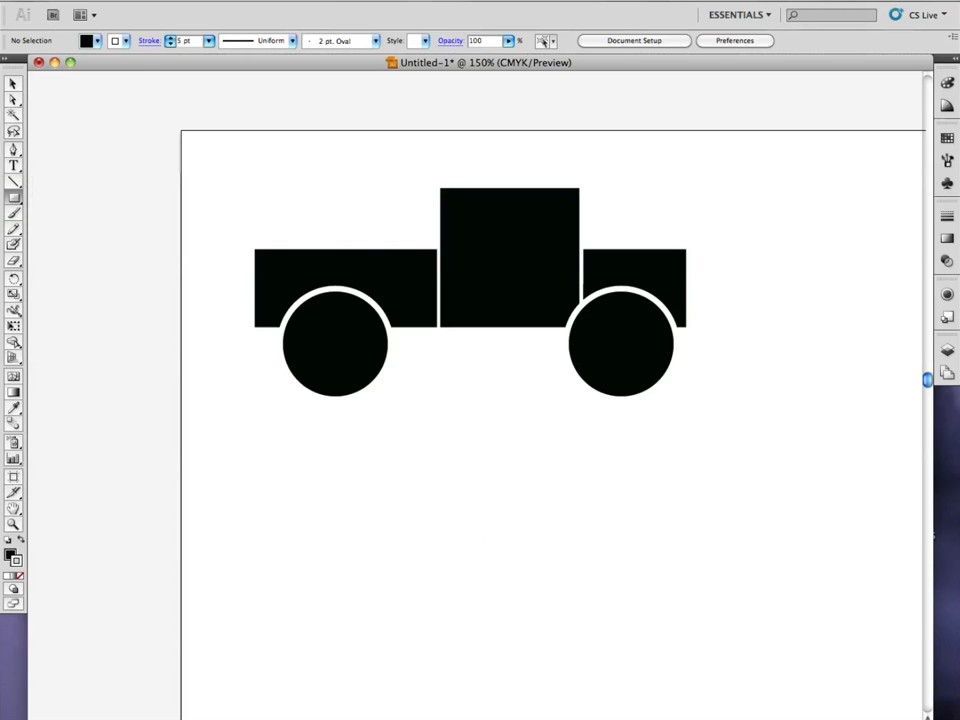
mouse_move(453, 197)
left_mouse_down()
mouse_move(516, 257)
mouse_move(530, 243)
left_mouse_up()
left_click(12, 86)
left_click(476, 215)
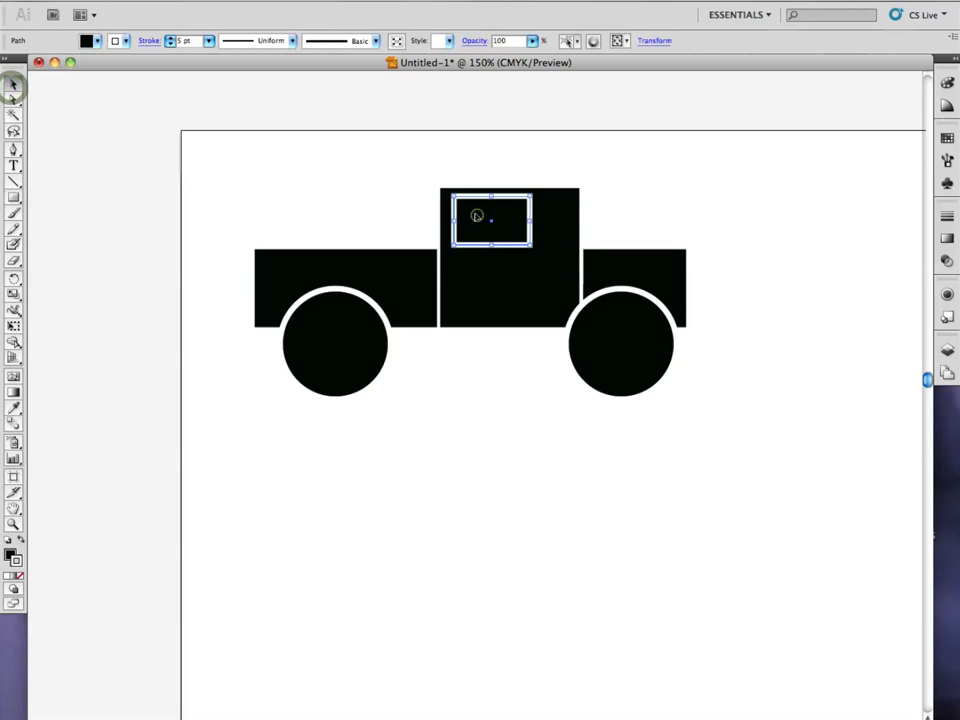
Remove the window rectangle's stroke and fill it with white.
left_click(13, 556)
left_click(20, 576)
left_click(9, 554)
double_click(9, 554)
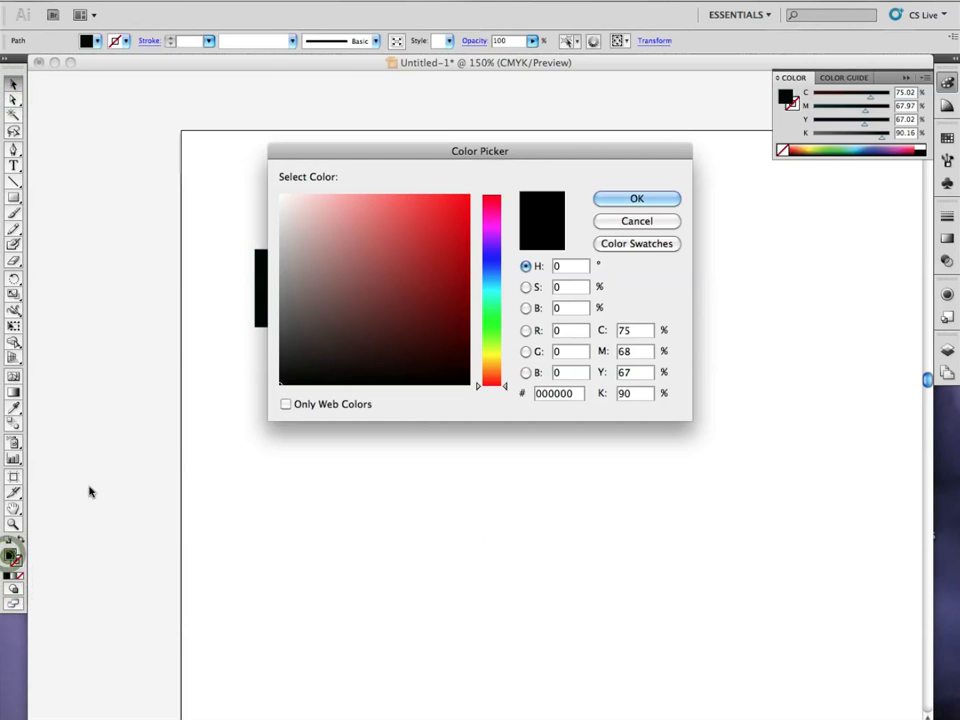
left_click_drag(362, 203, 264, 186)
left_click(630, 198)
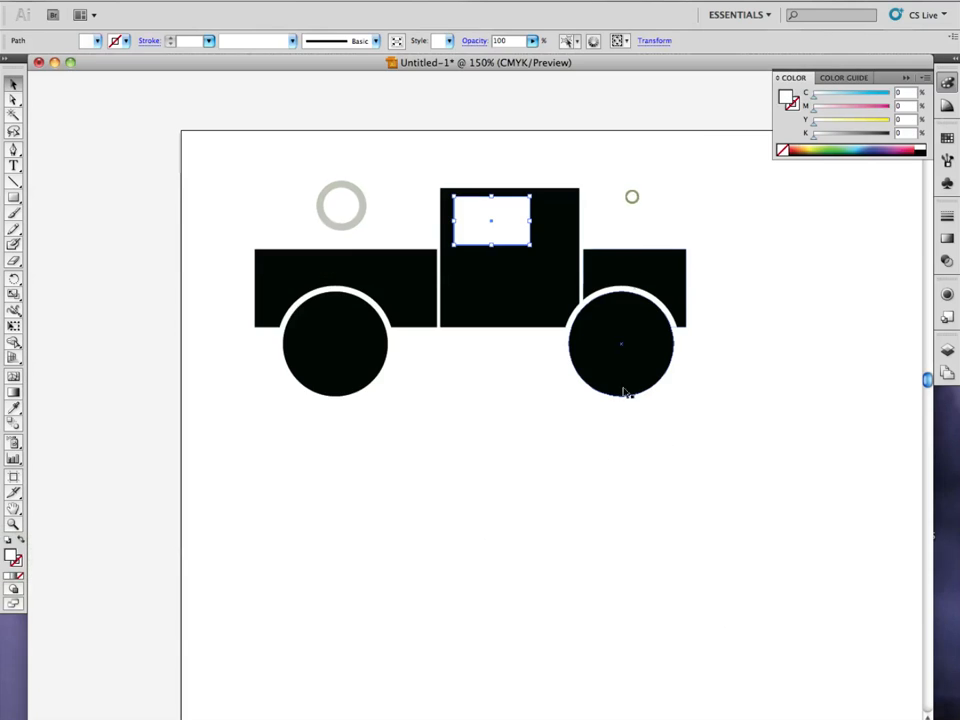
left_click(527, 410)
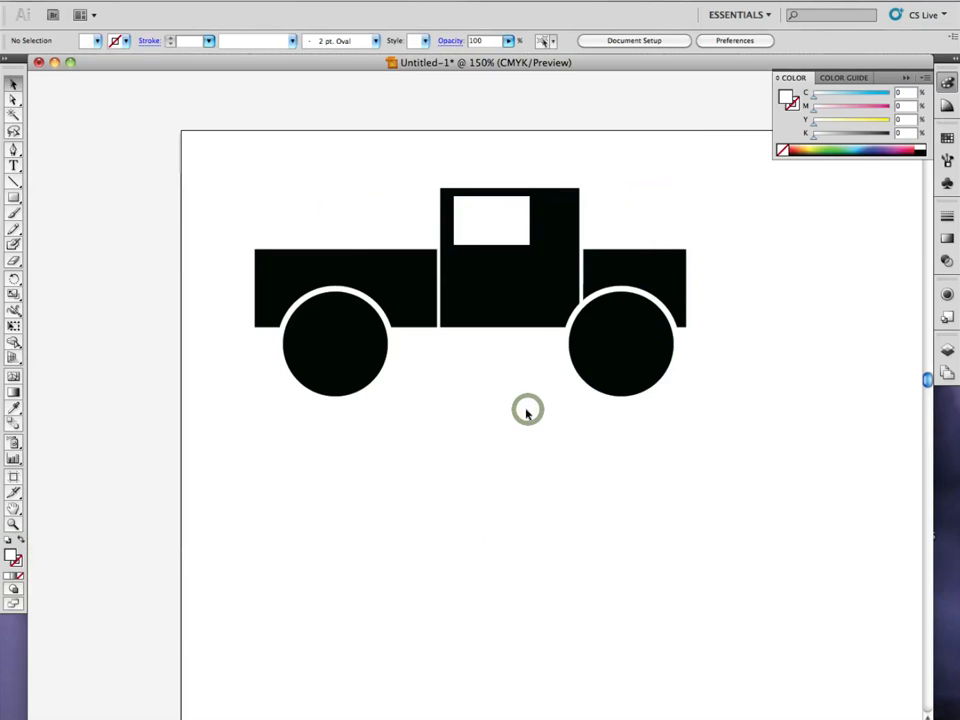
Move the white window toward the cab's right edge and arrange a wider front window beside a narrower rear one.
left_click_drag(506, 236, 541, 232)
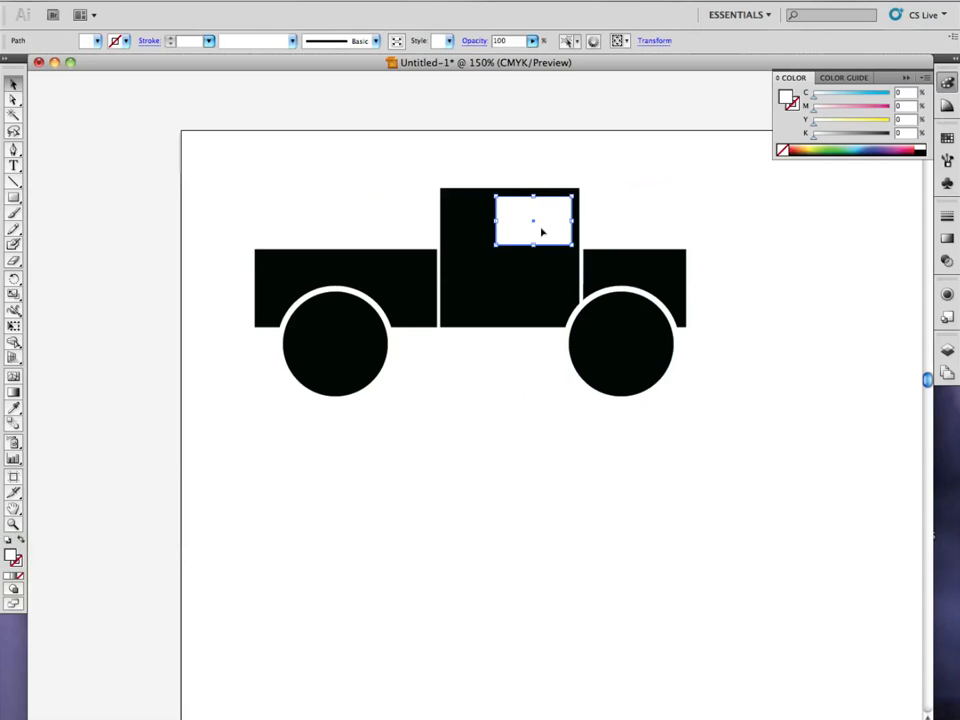
key("Left")
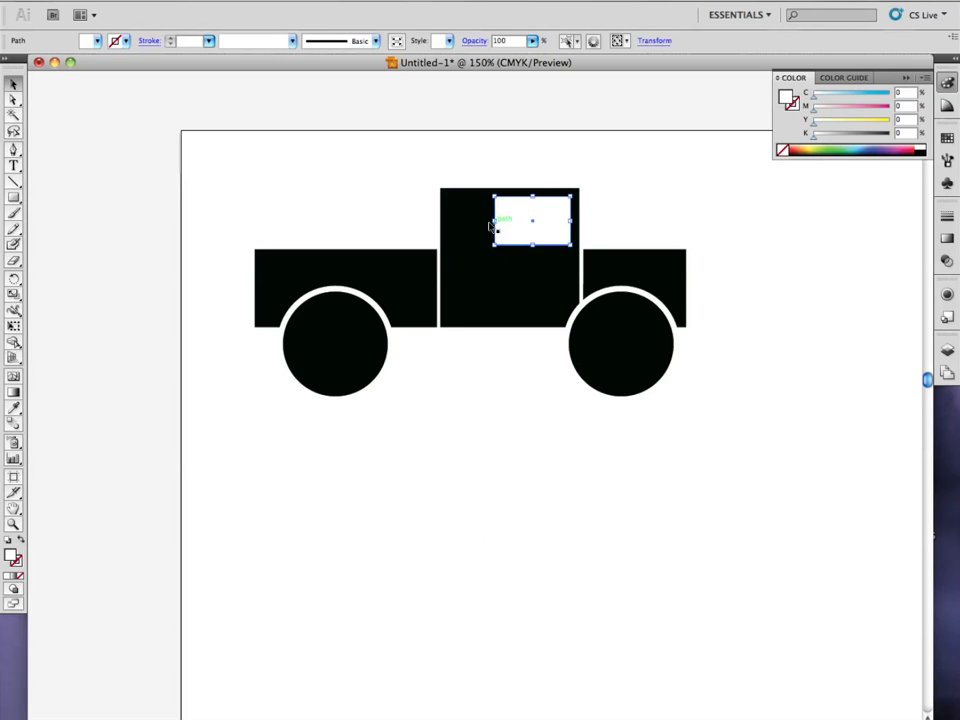
left_click_drag(493, 220, 447, 221)
left_click(669, 210)
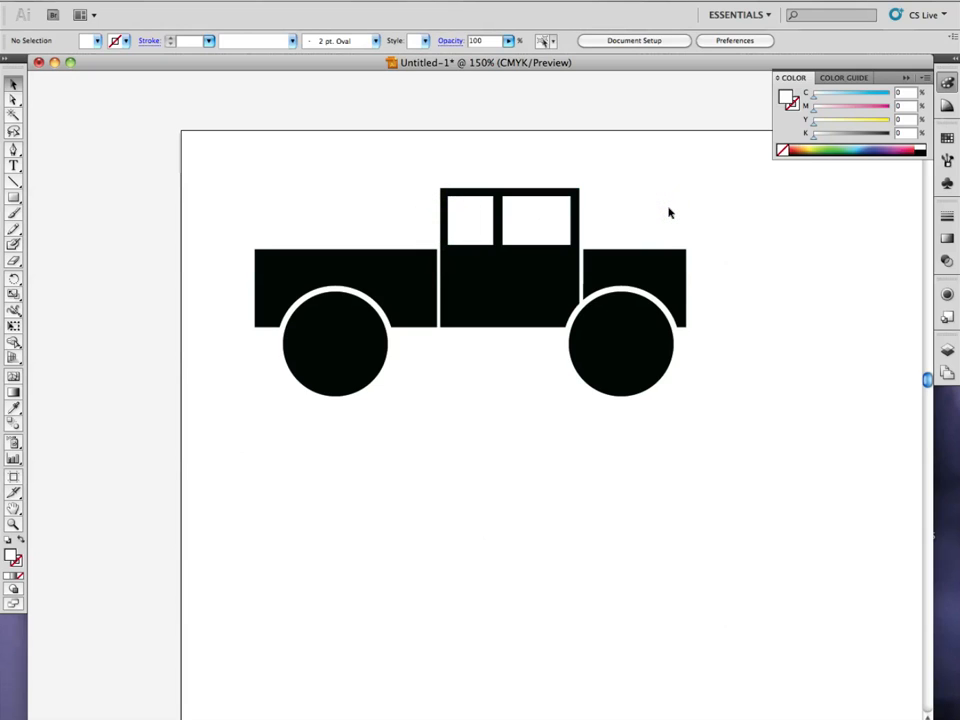
Add three evenly spaced thin white stripes across the upper part of the truck bed and shift them slightly upward.
left_click(15, 199)
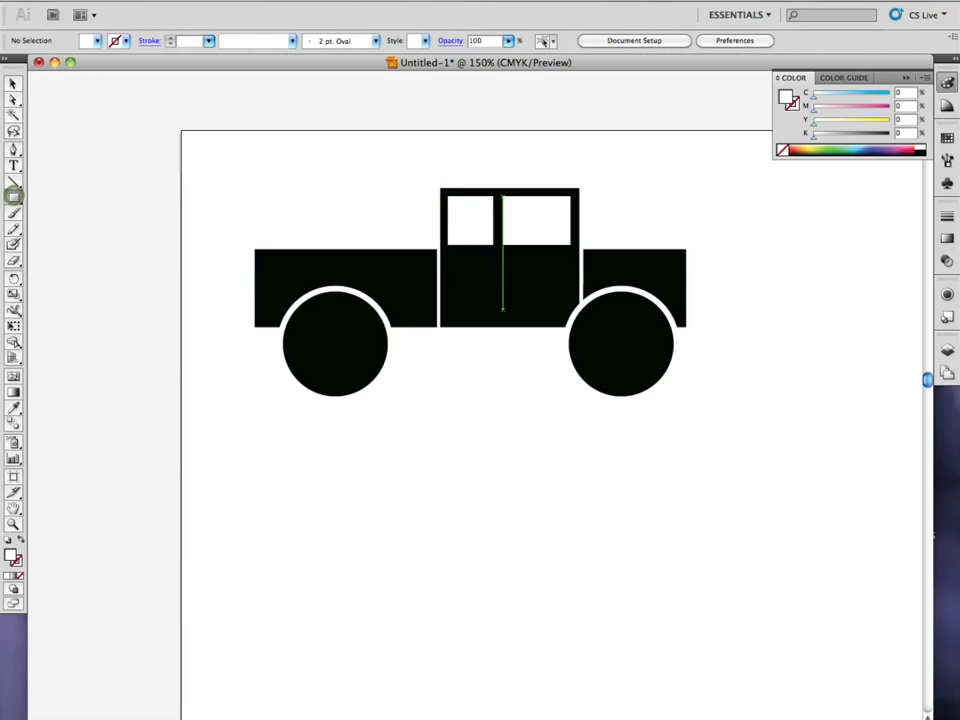
left_click_drag(428, 258, 259, 262)
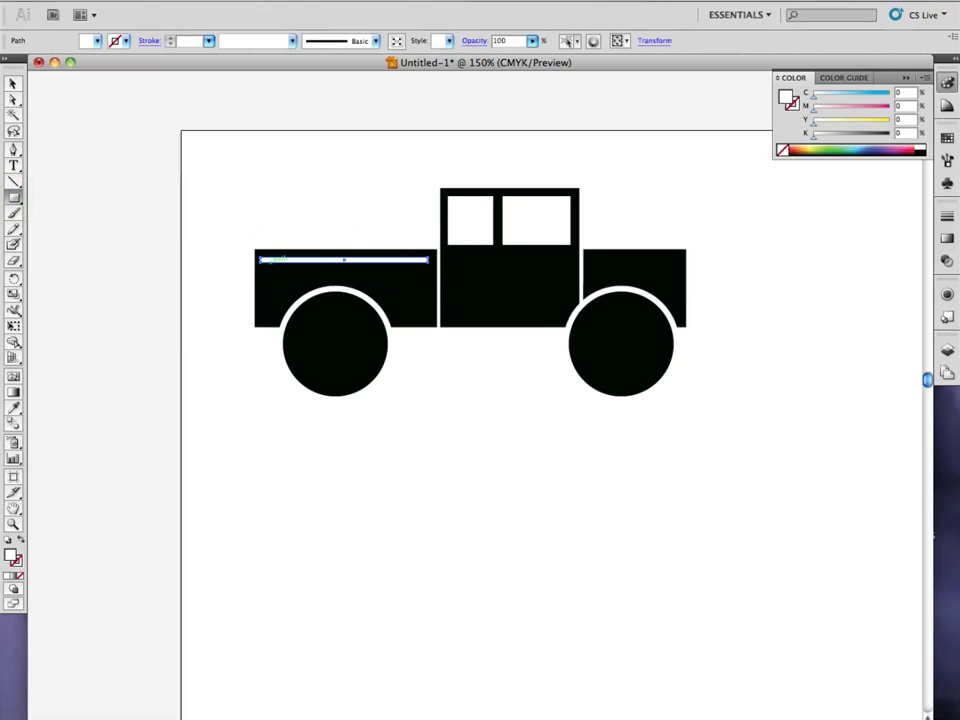
left_click_drag(329, 263, 329, 274)
key("shift+super+a")
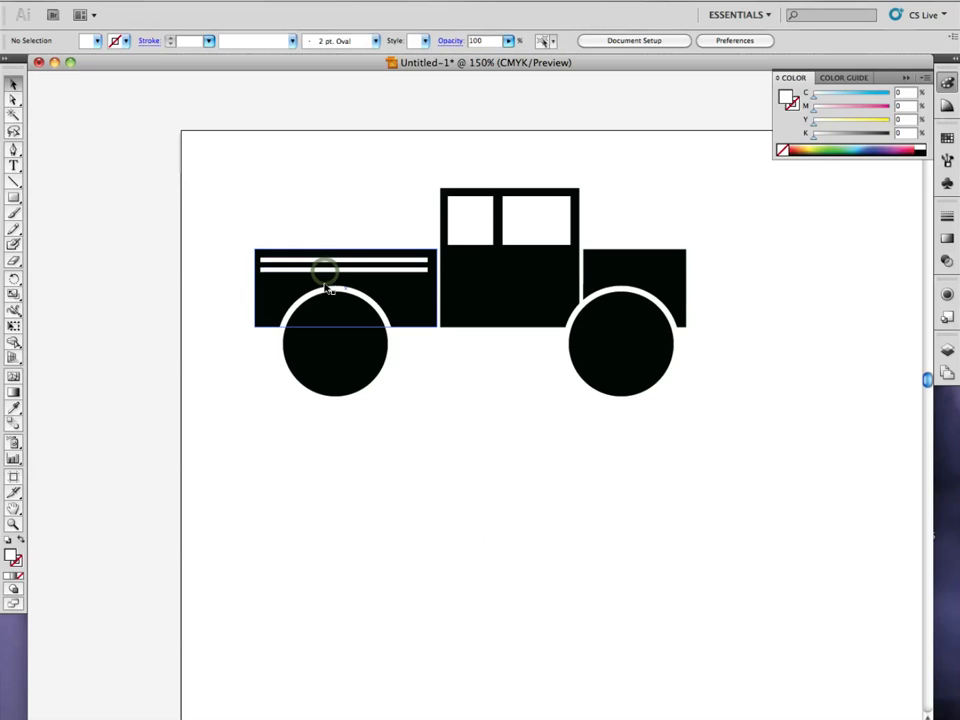
left_click_drag(329, 274, 328, 282)
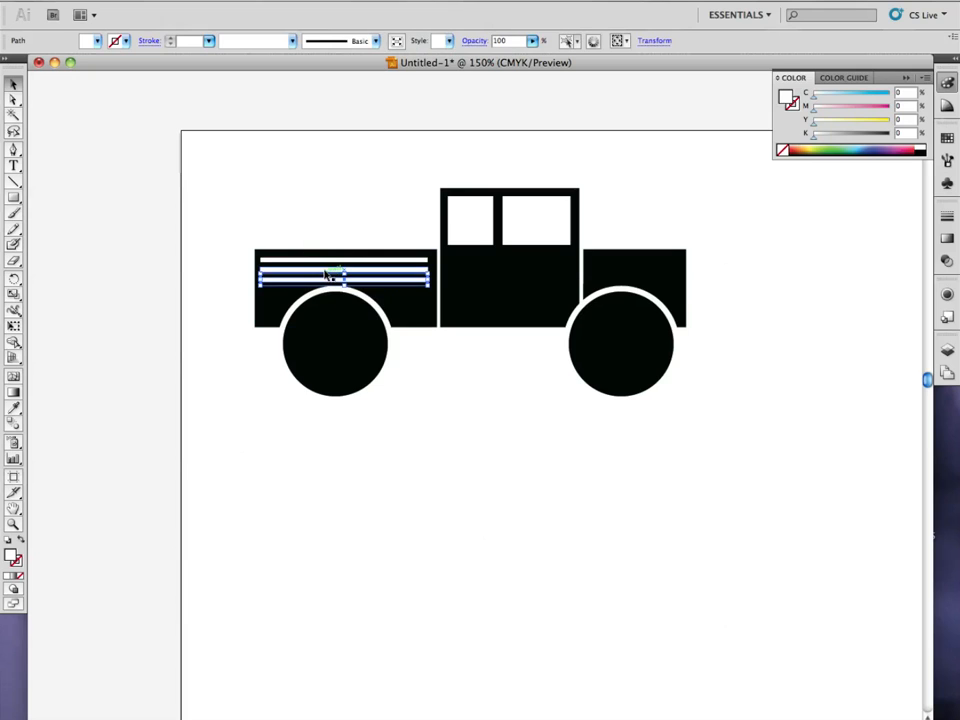
left_click(326, 270, "shift")
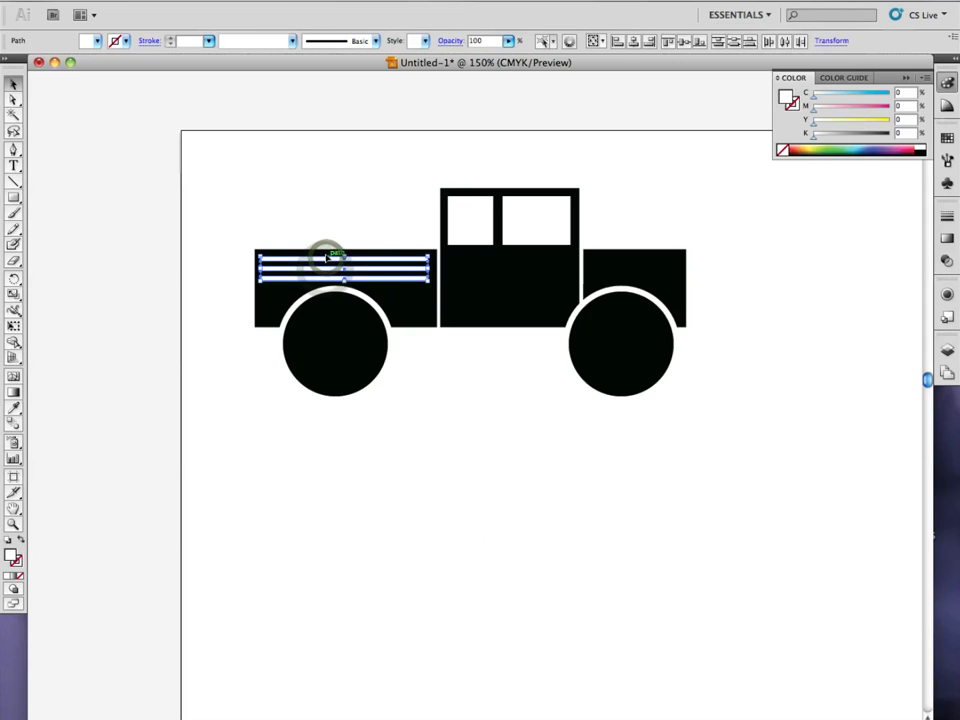
left_click(331, 213)
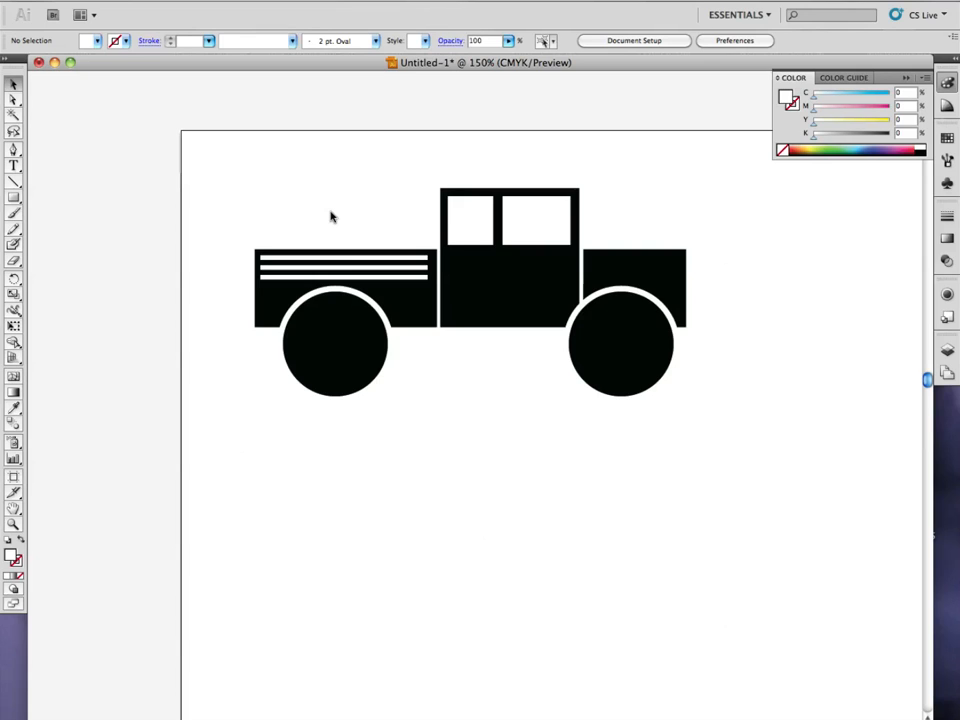
Draw a tall, narrow vertical rectangle just above the truck bed and fill it with black (000000).
left_click(15, 198)
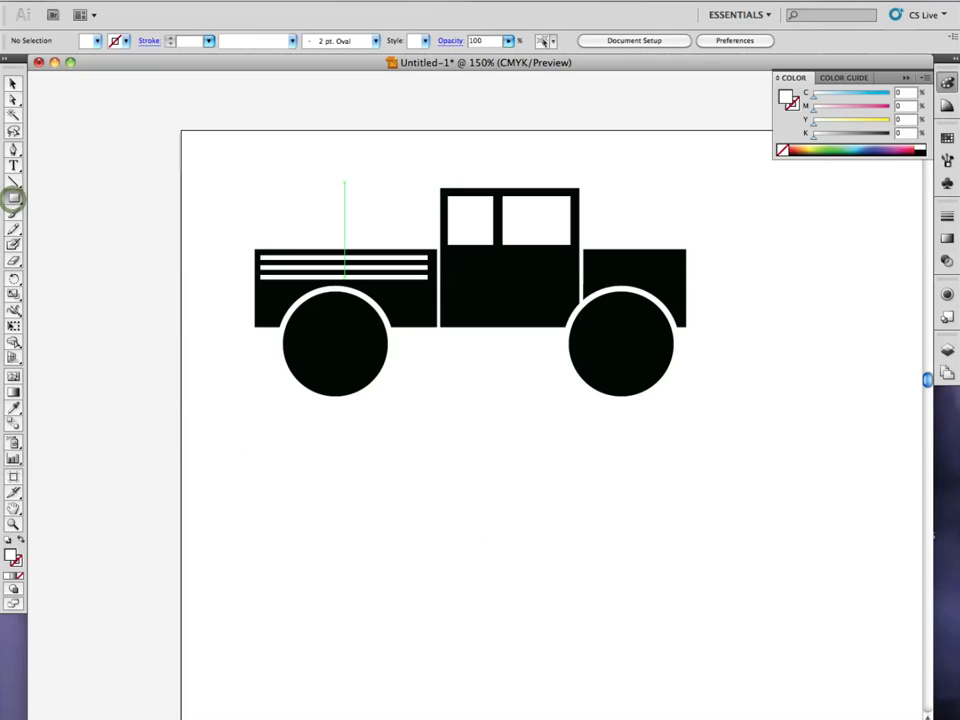
left_click_drag(379, 127, 394, 245)
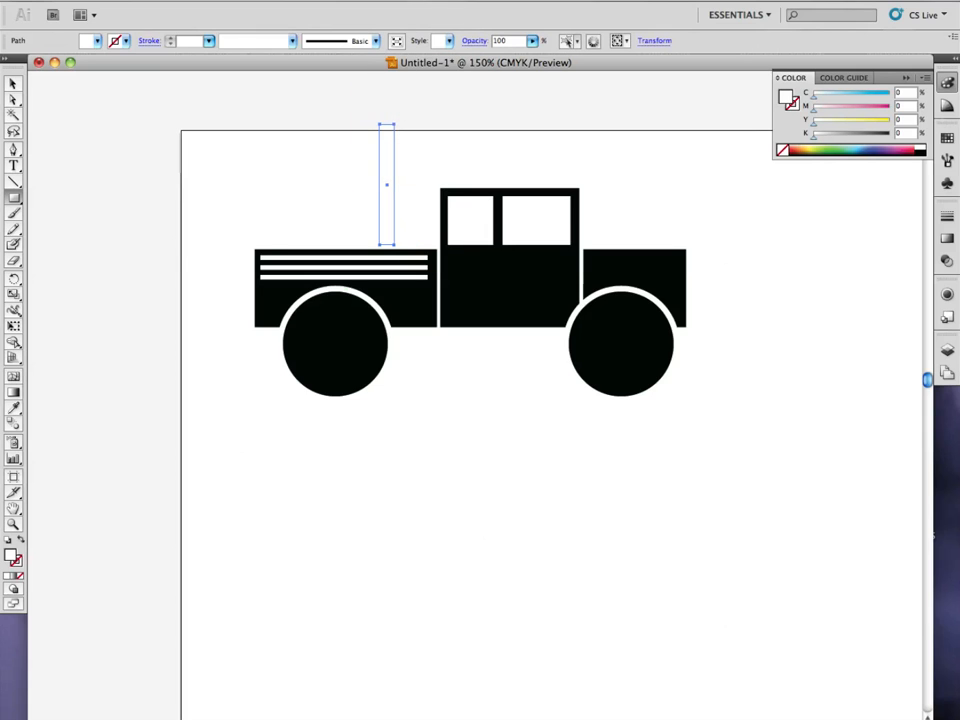
double_click(12, 555)
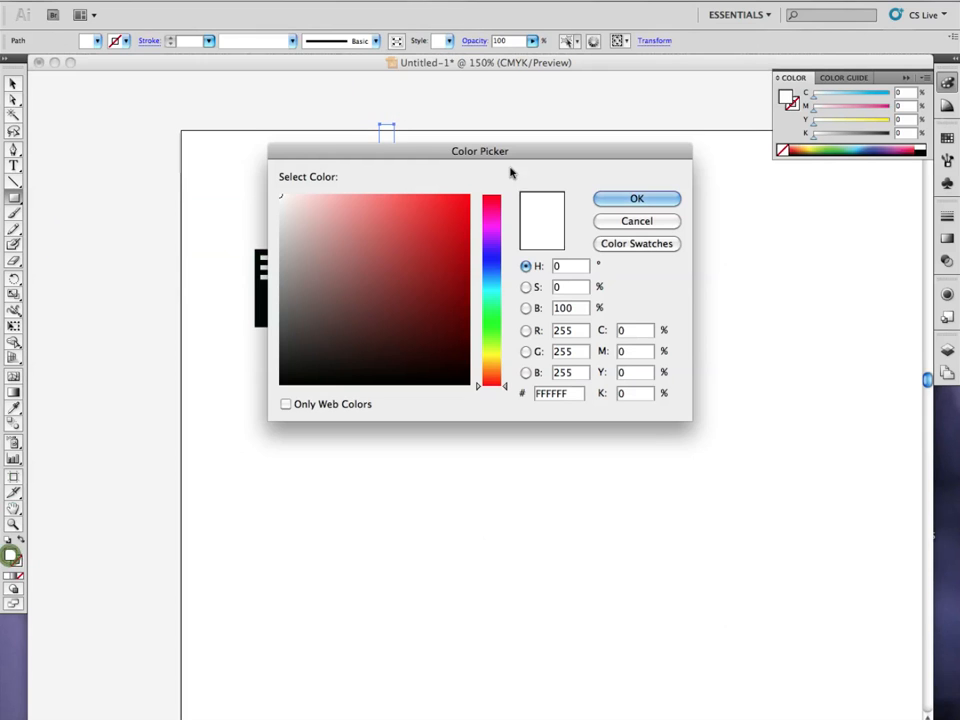
left_click_drag(320, 349, 283, 392)
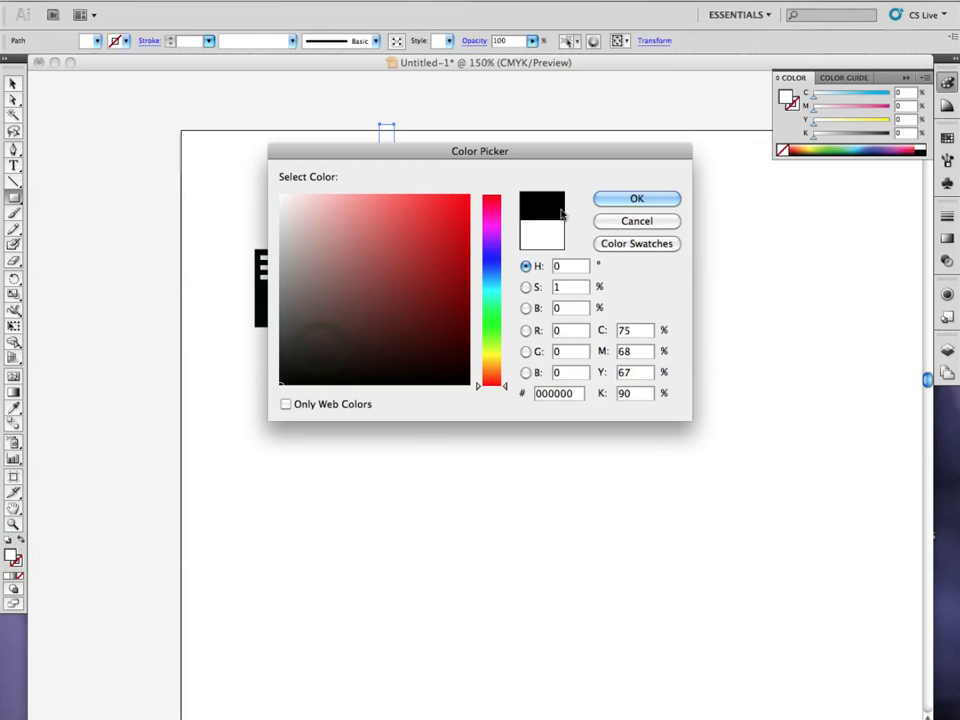
left_click(616, 198)
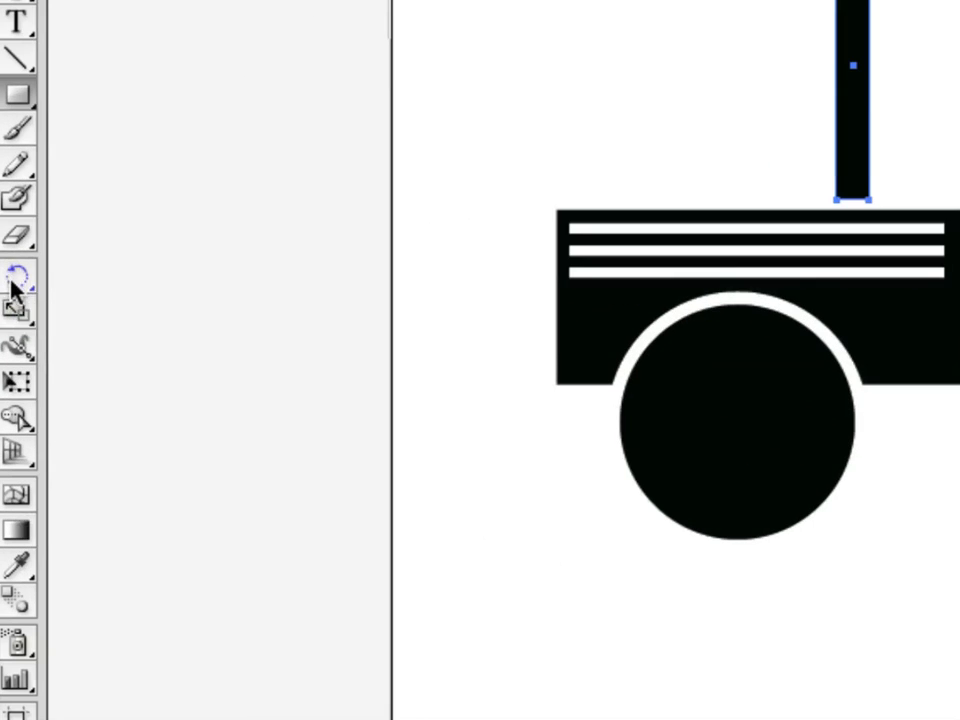
Rotate the black bar about 45 degrees counterclockwise so it leans toward the truck's rear, with its lower end near the cab.
left_click(24, 279)
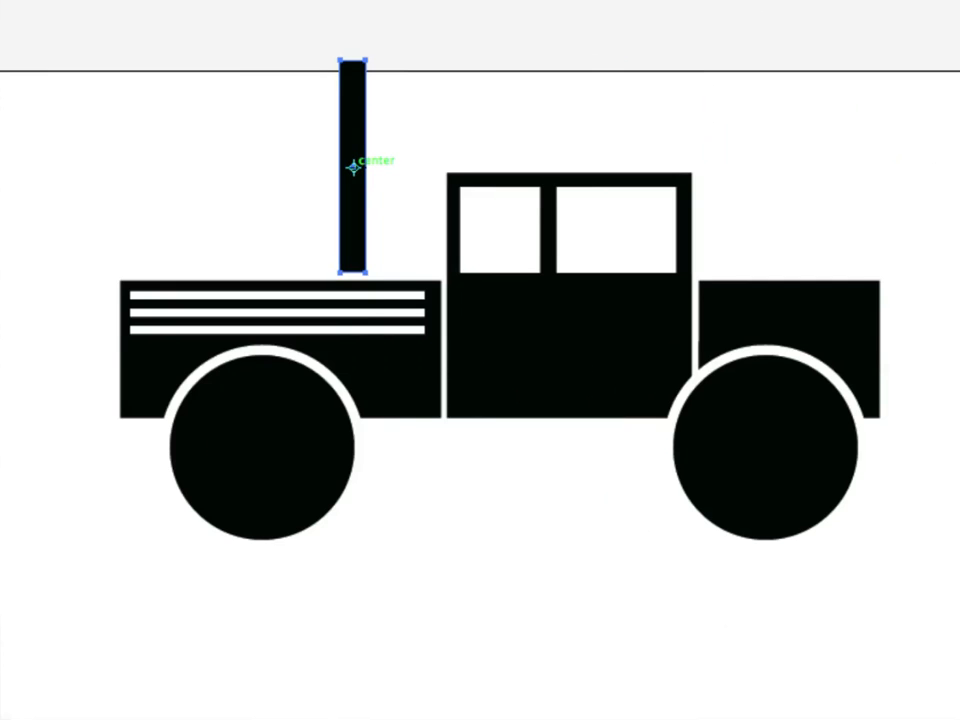
left_click_drag(353, 167, 349, 272)
left_click_drag(340, 60, 320, 170)
key("v")
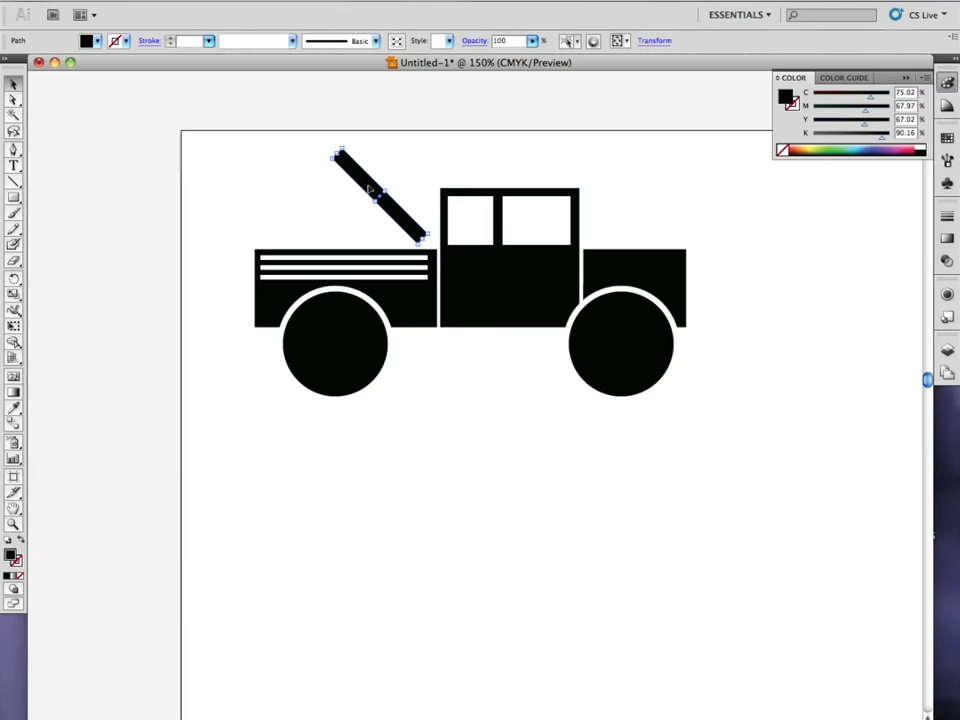
Draw a small black square just above the cab roof.
left_click(13, 197)
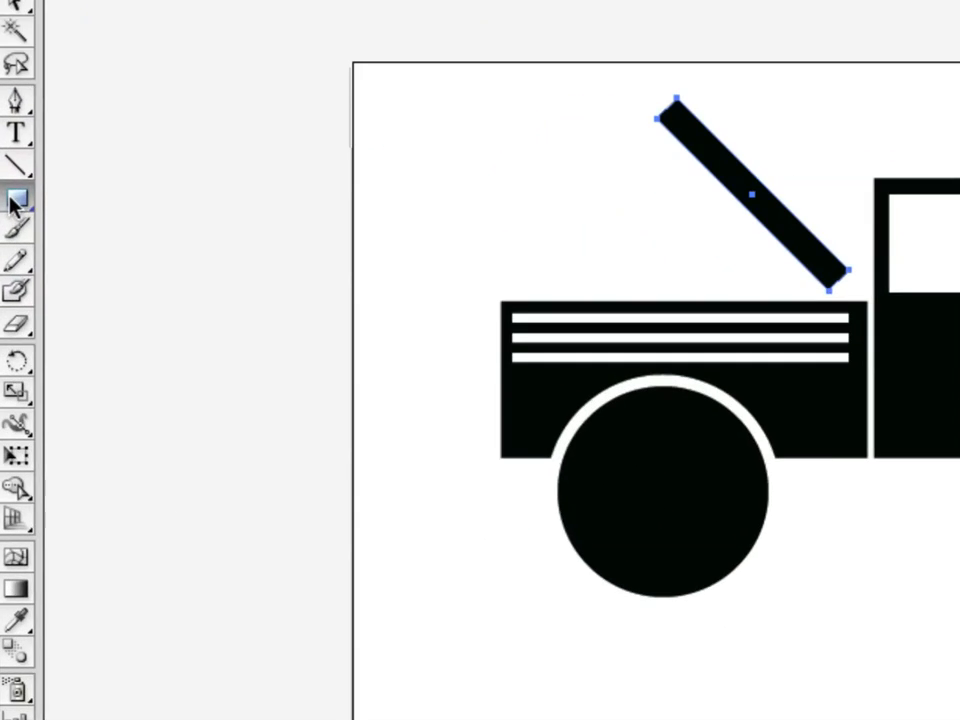
left_click_drag(22, 203, 100, 205)
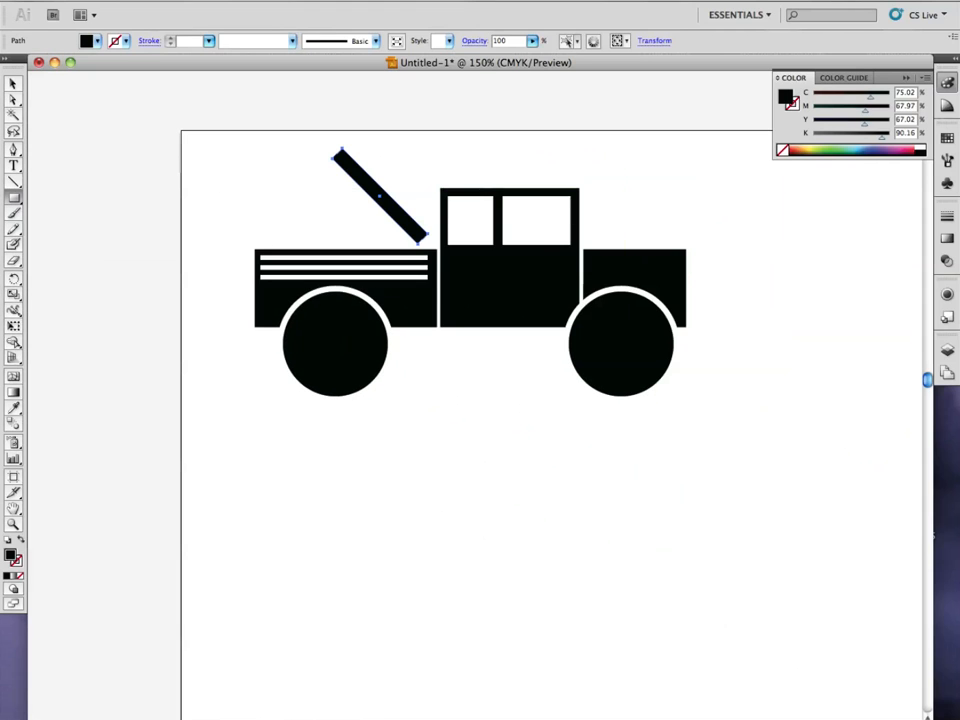
left_click_drag(473, 153, 502, 177)
Delete the small square's upper-right anchor point to turn it into a right triangle.
key("v")
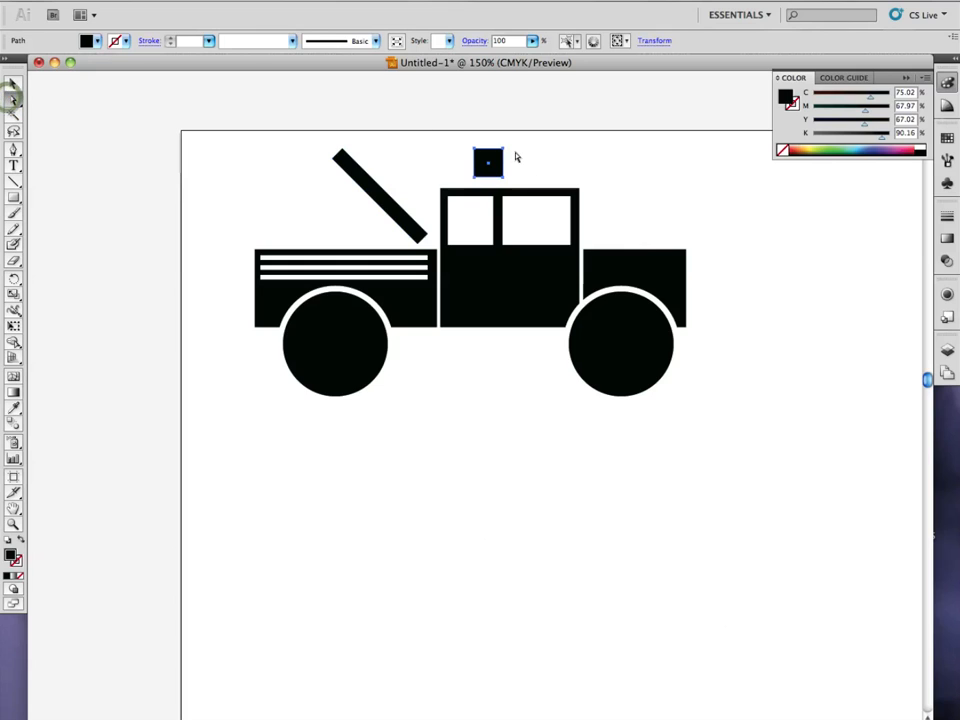
left_click(510, 150)
left_click(505, 149)
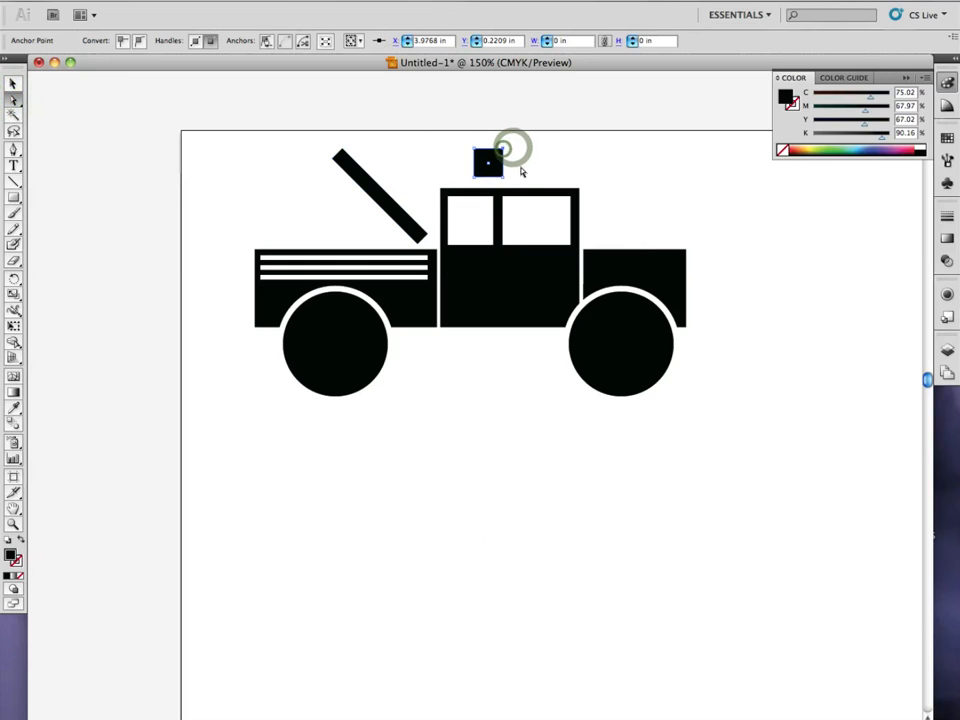
left_click(17, 152)
left_click_drag(20, 157, 128, 193)
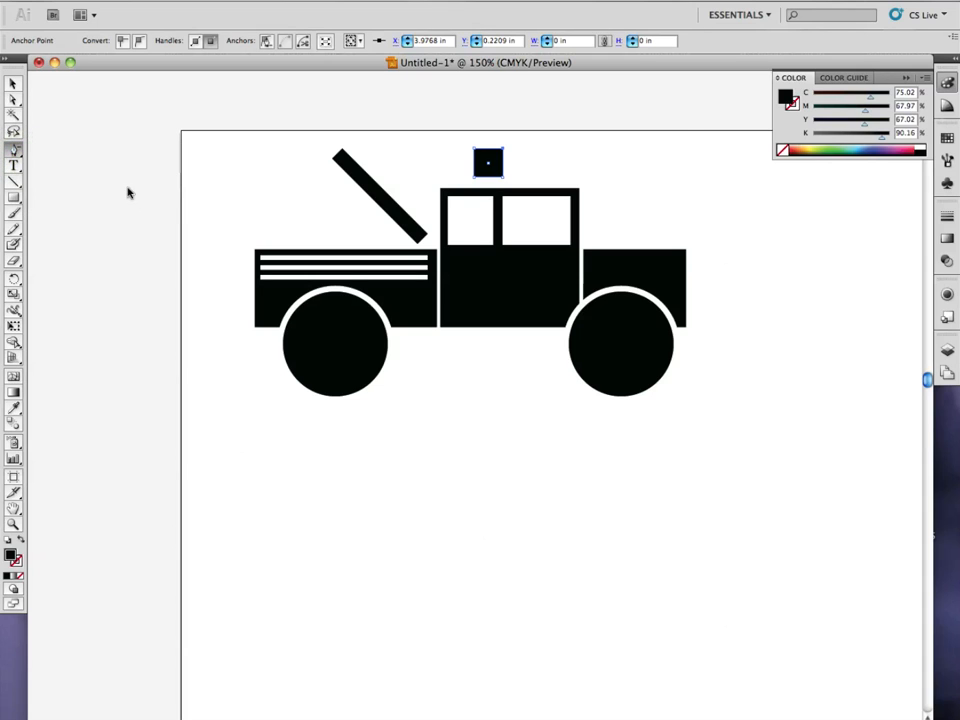
left_click(501, 153)
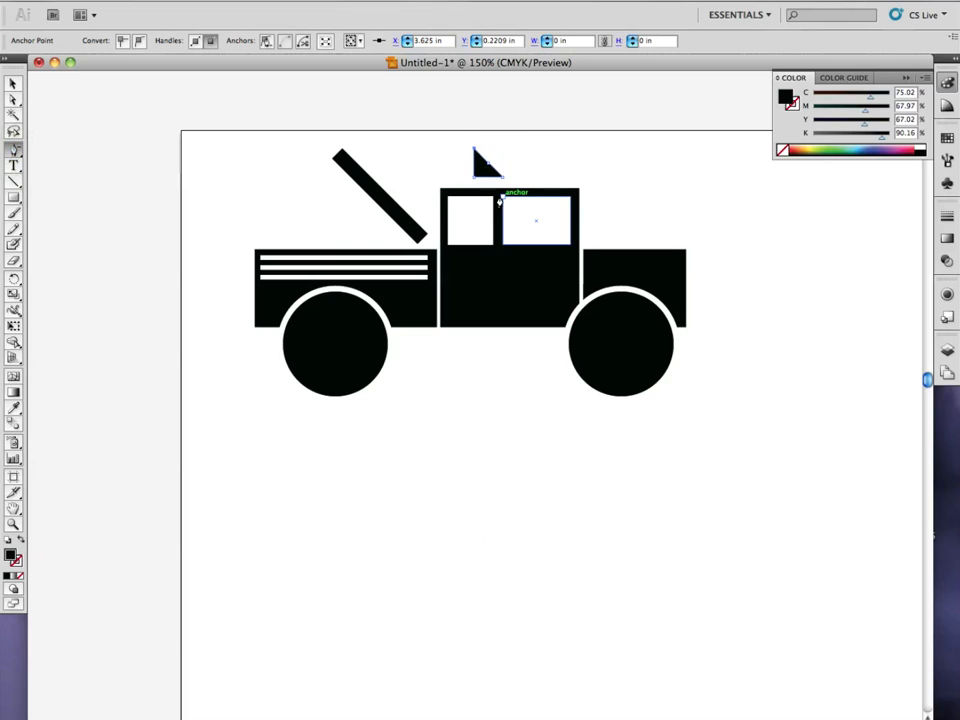
key("a")
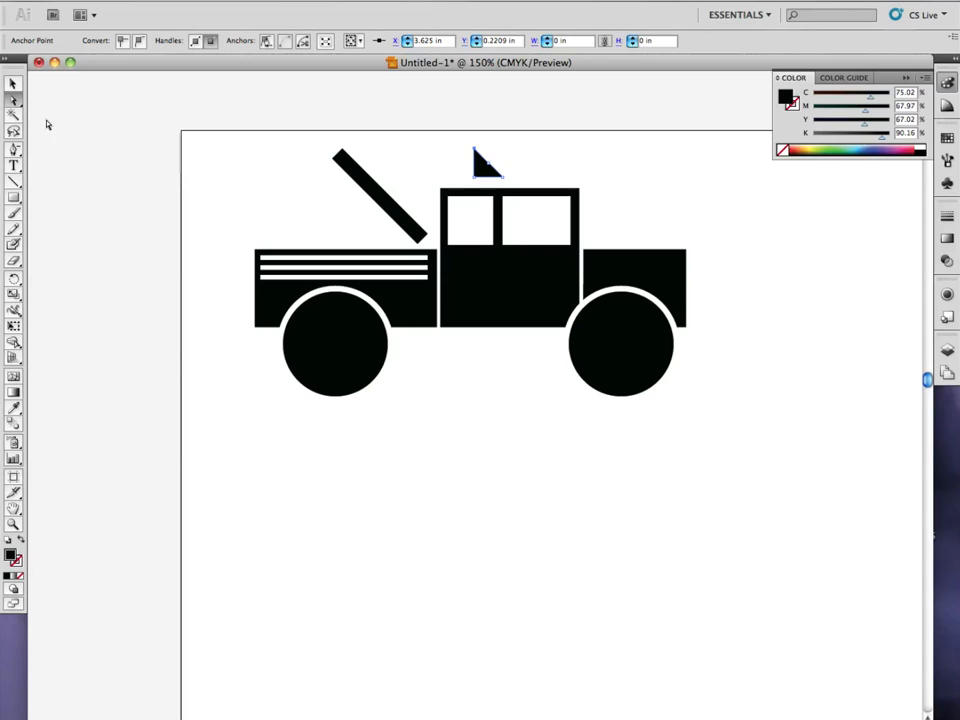
Shift the triangle's top anchor point to the middle of its base and place the triangle just above the cab roof, toward the front.
left_click(14, 98)
left_click_drag(475, 150, 488, 158)
key("v")
left_click_drag(493, 171, 541, 187)
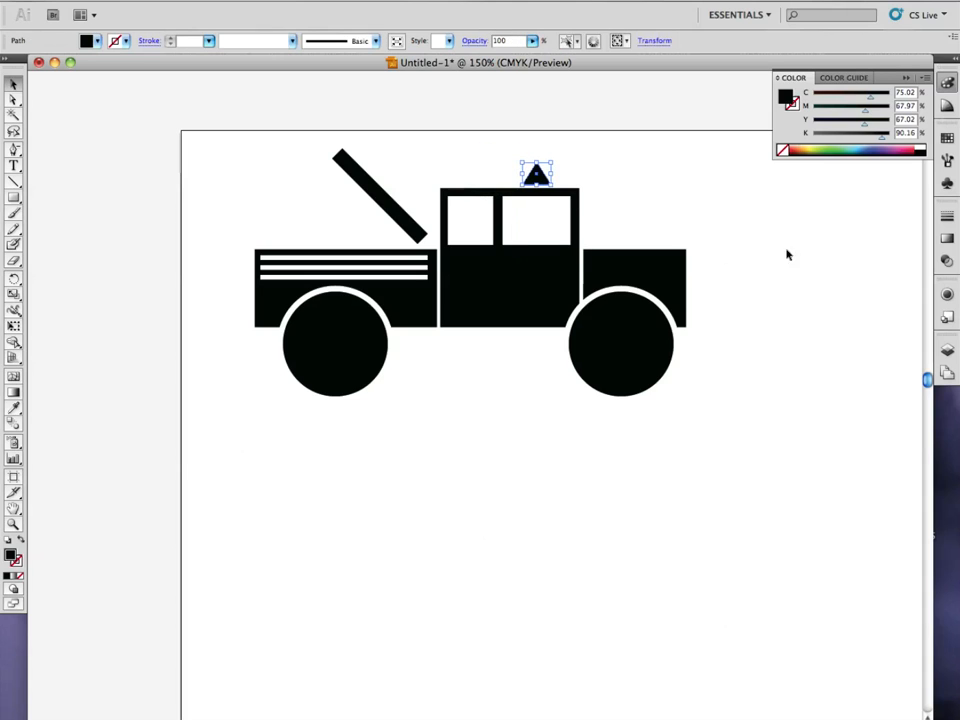
left_click(825, 266)
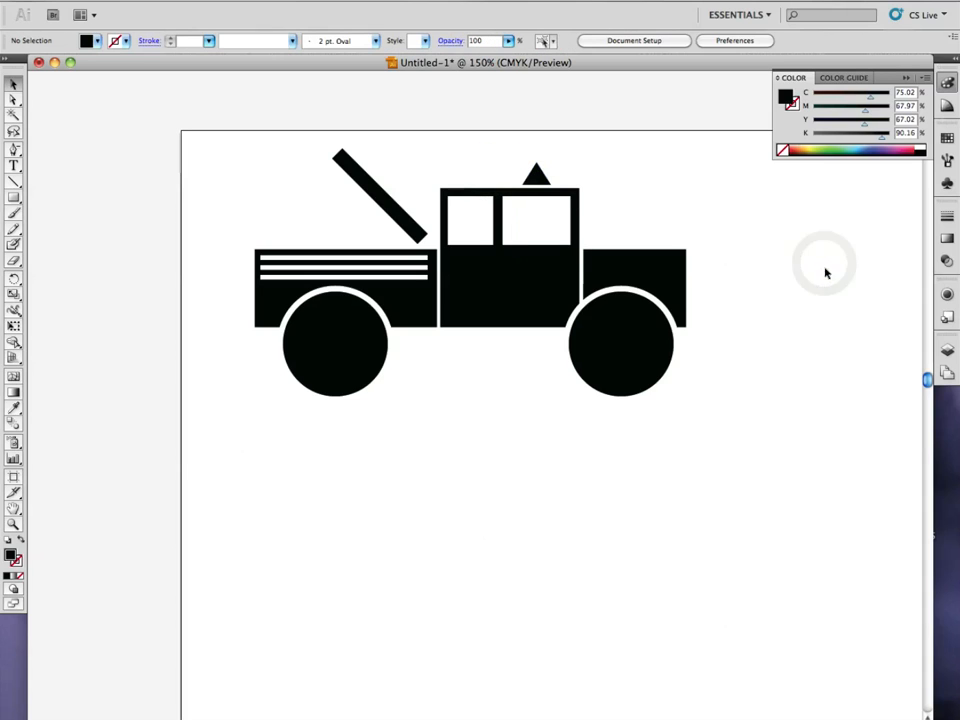